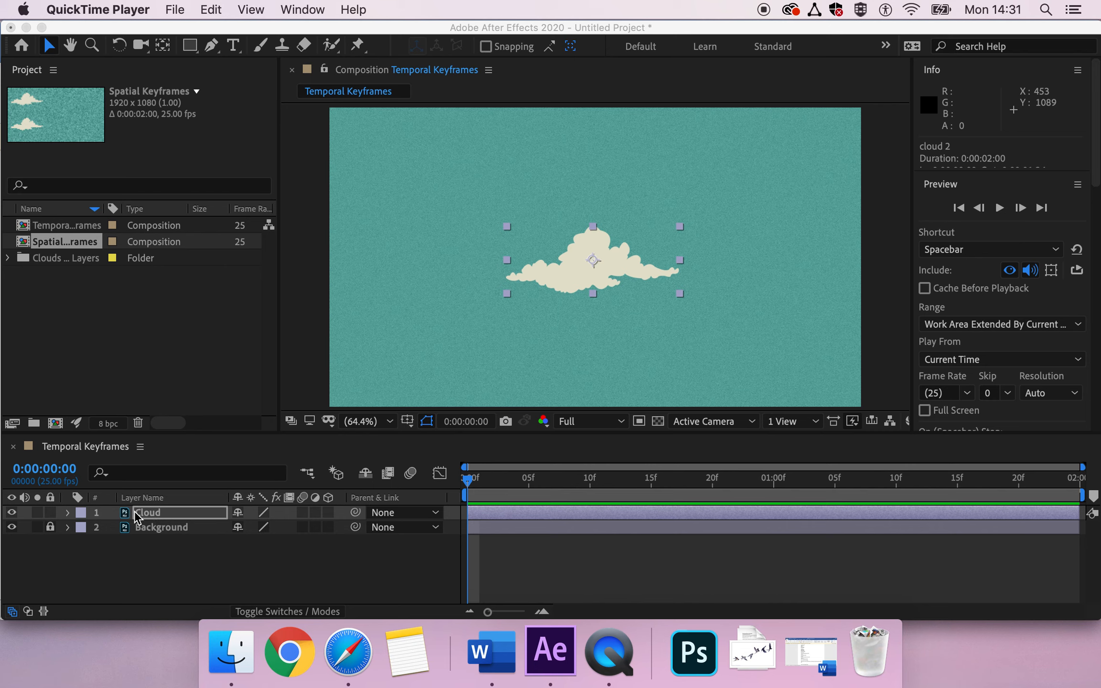
Step: Expand the Cloud layer's Transform properties and set a 100% Scale keyframe at frame 0
left_click(161, 516)
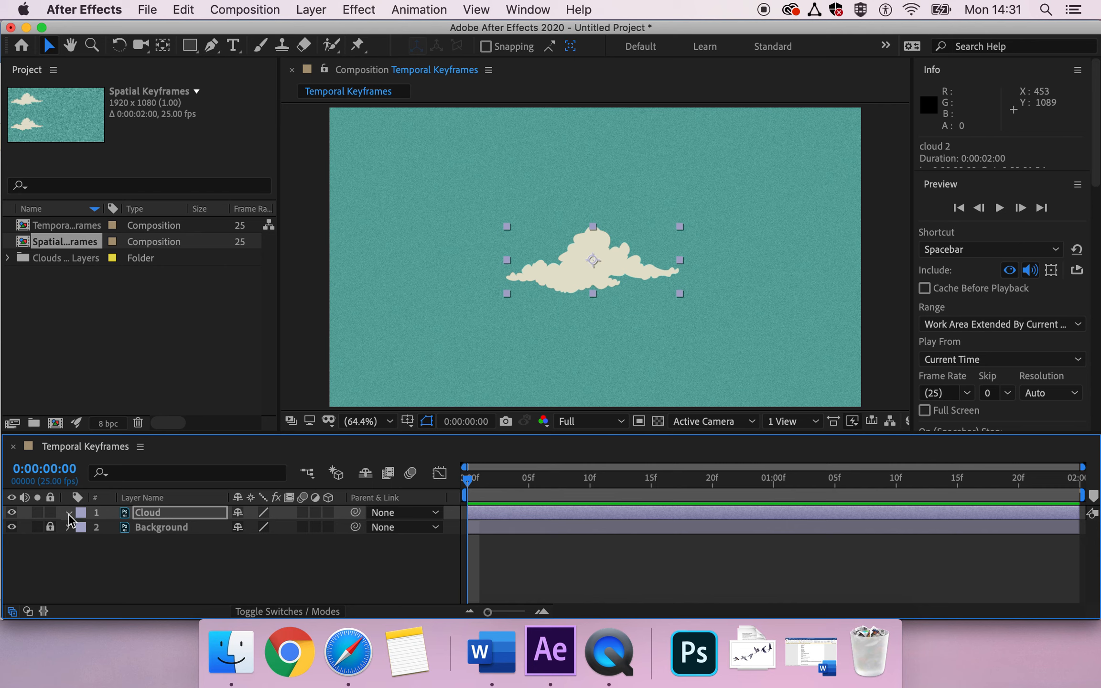
left_click(69, 513)
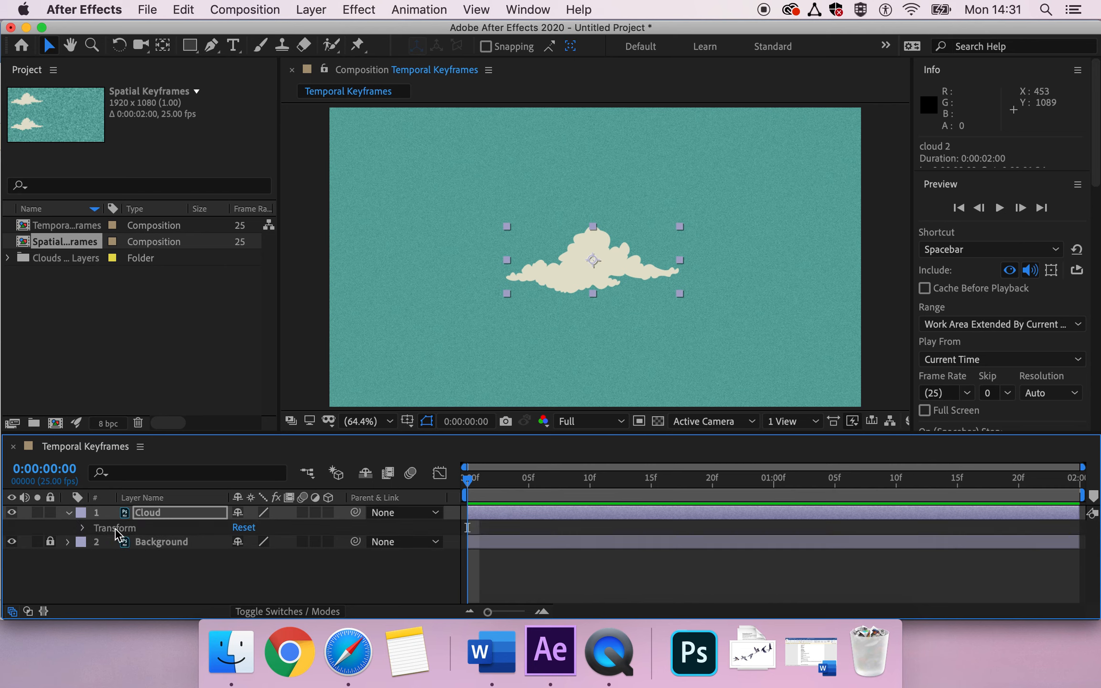
left_click(83, 527)
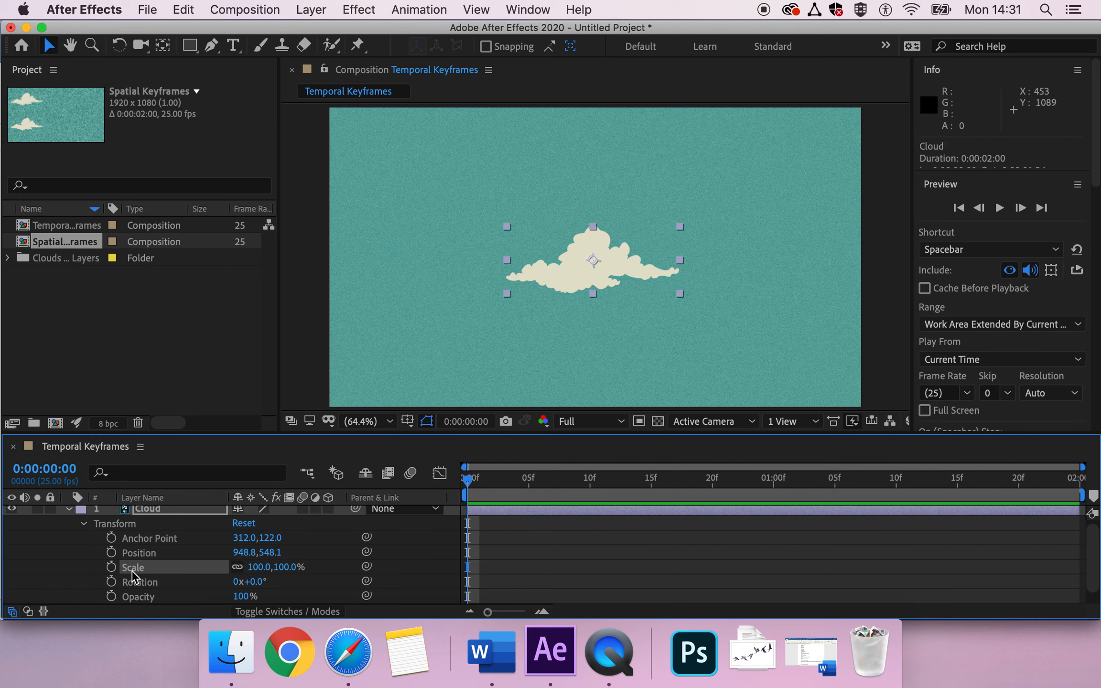
scroll(135, 577, "down", 1)
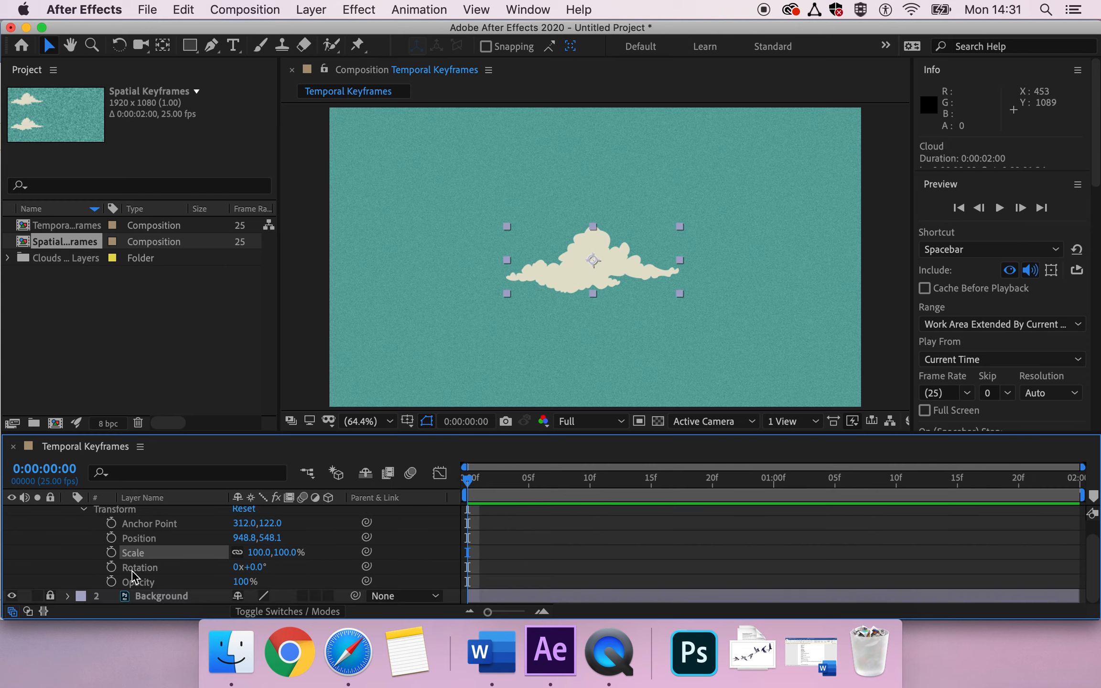
left_click_drag(469, 482, 423, 483)
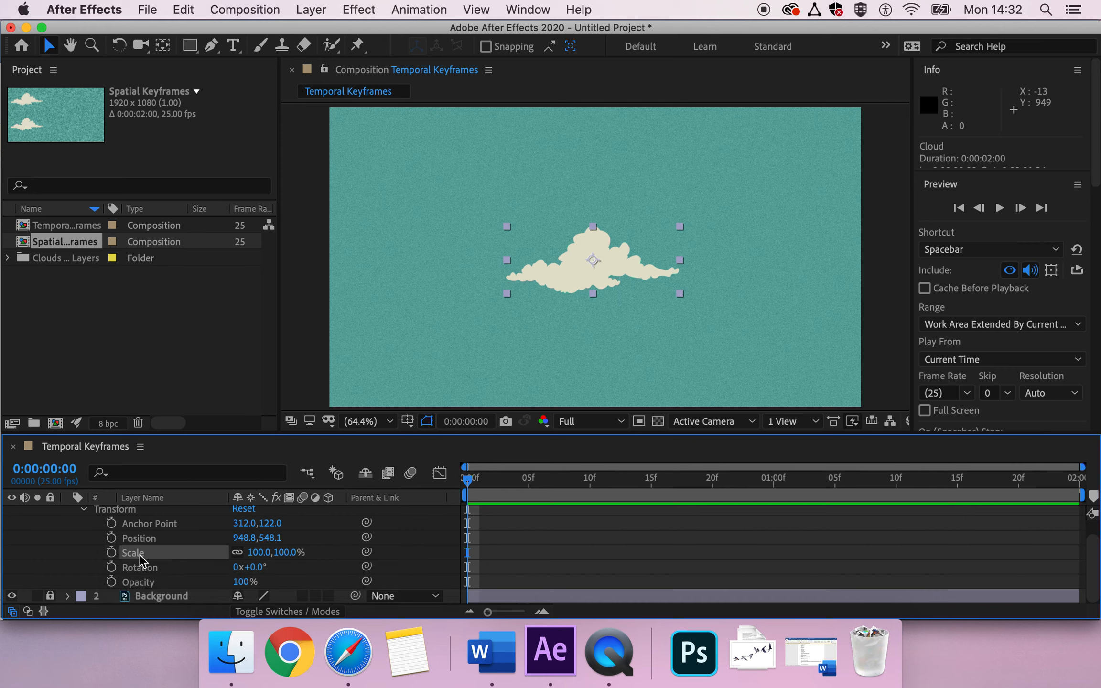
left_click(111, 552)
Step: Move the playhead to 0:00:01:00, leaving only the frame-0 Scale keyframe
left_click_drag(466, 480, 526, 491)
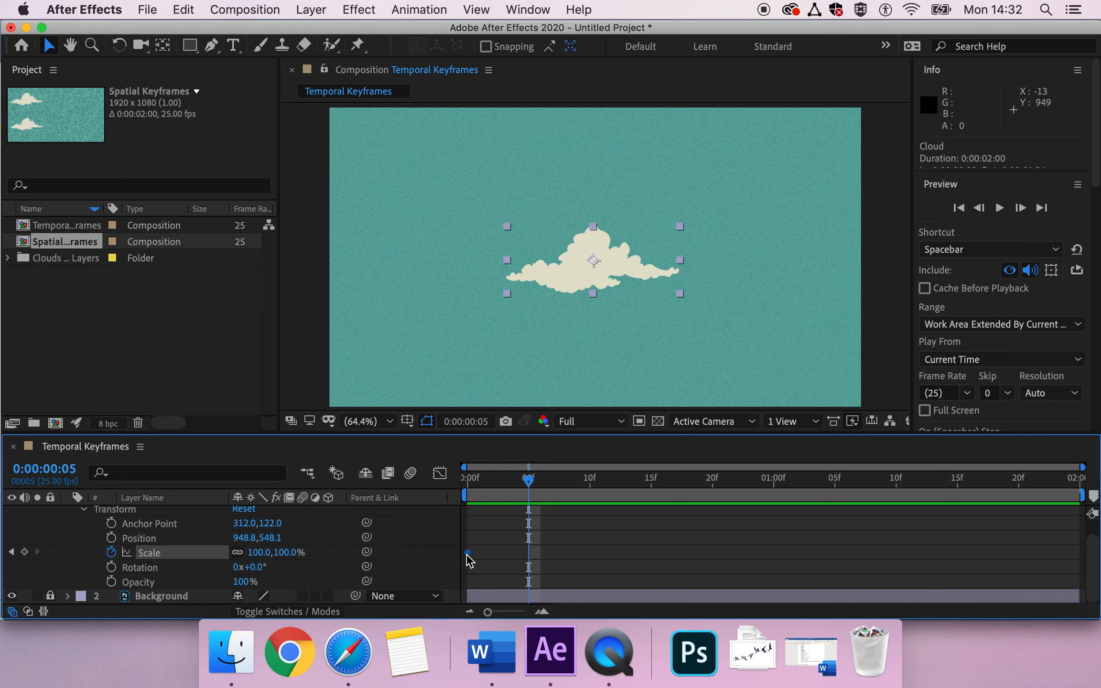
mouse_move(469, 561)
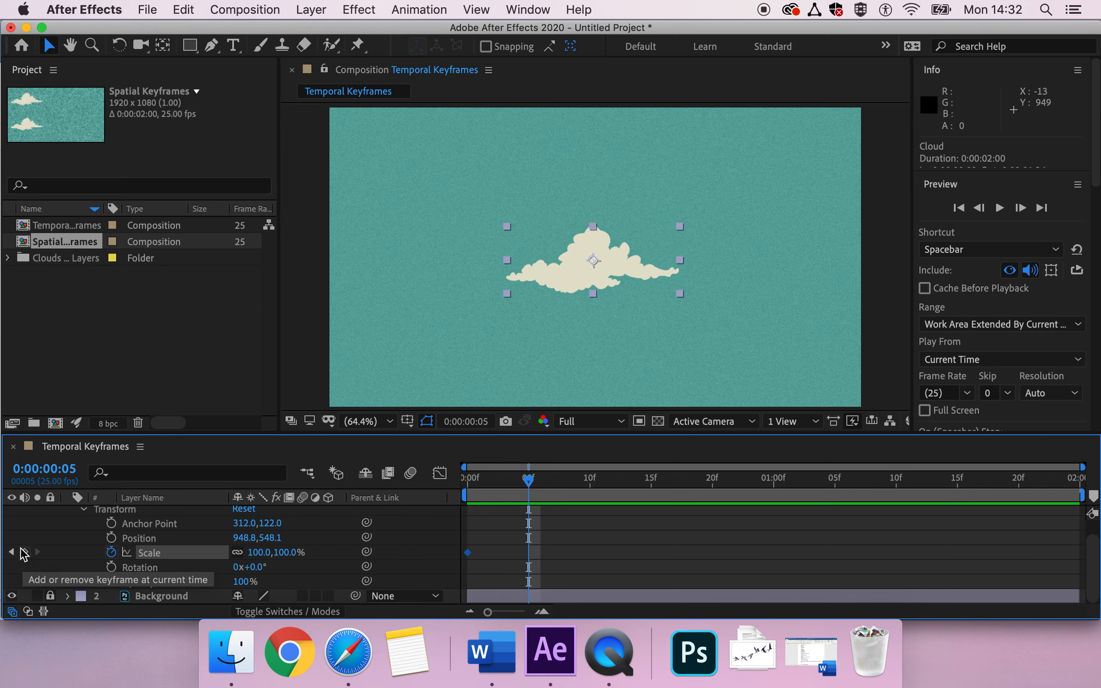
left_click_drag(524, 483, 445, 490)
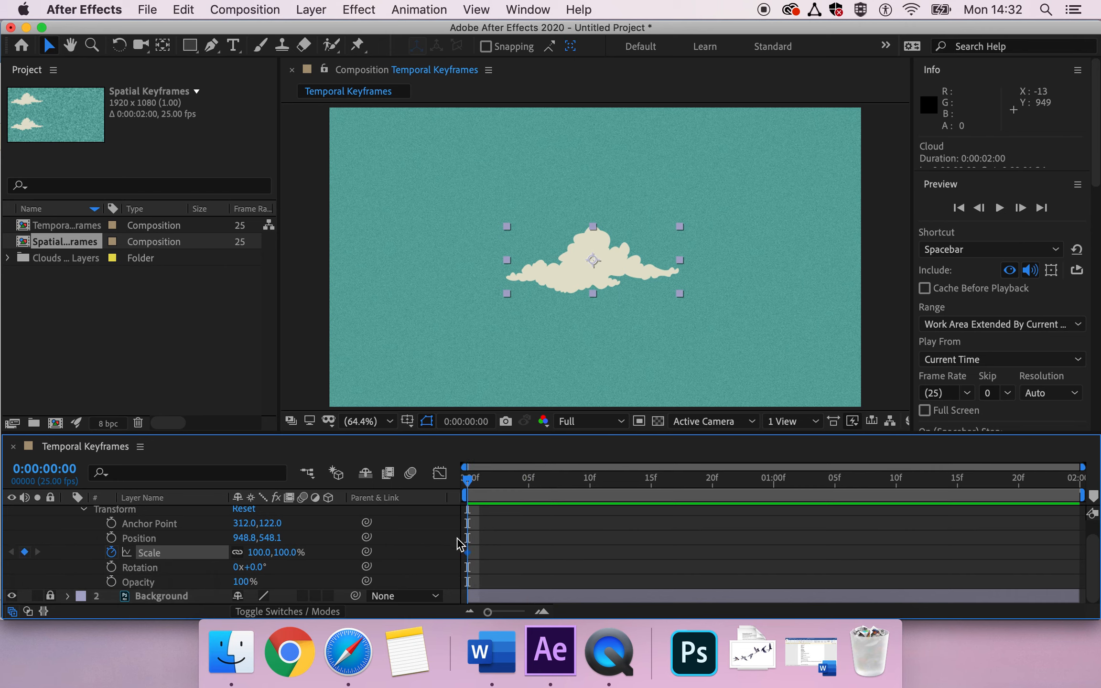
left_click_drag(474, 480, 776, 502)
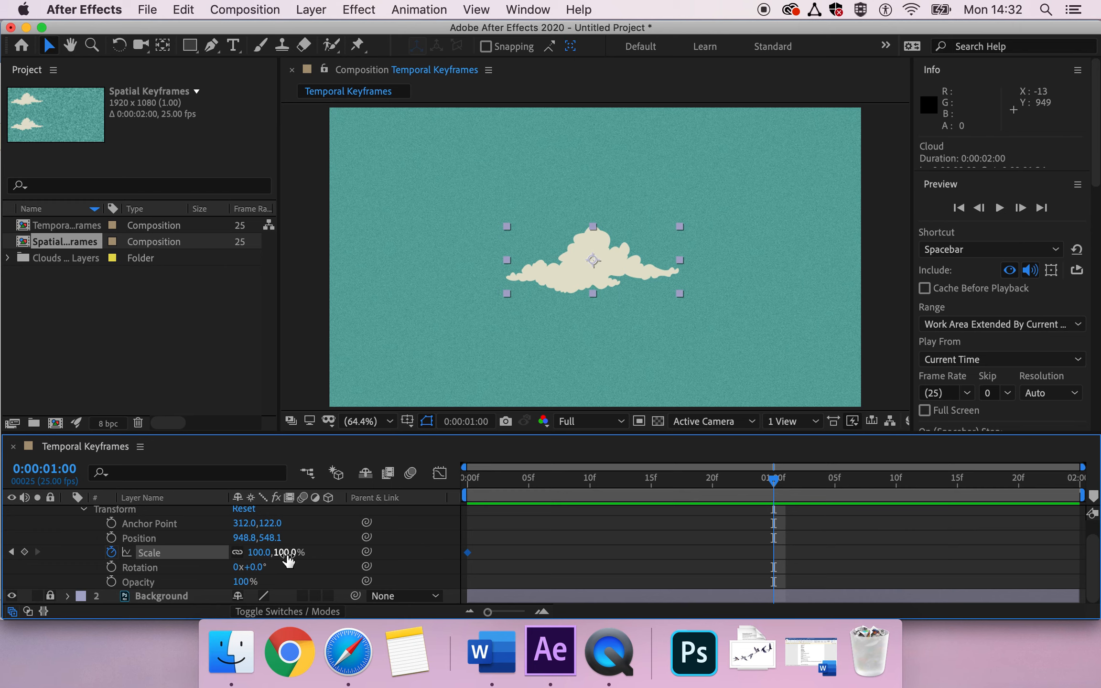
Step: Key the cloud's Scale at 190% at 0:00:01:00, then move the playhead to 1:24
left_click(287, 553)
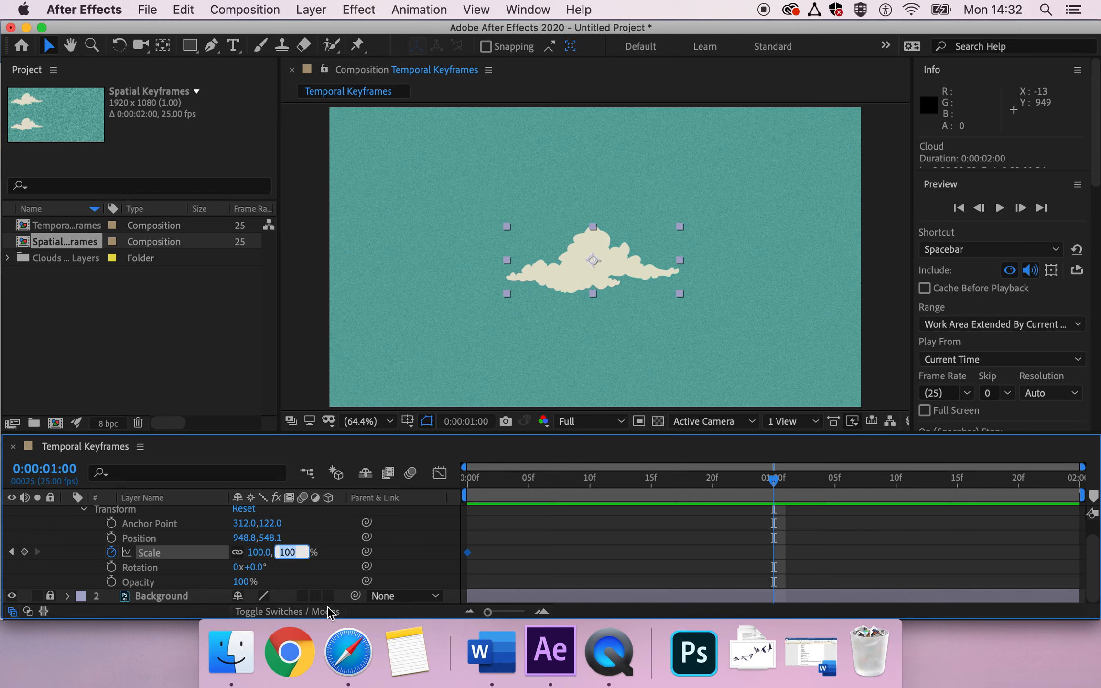
type("170")
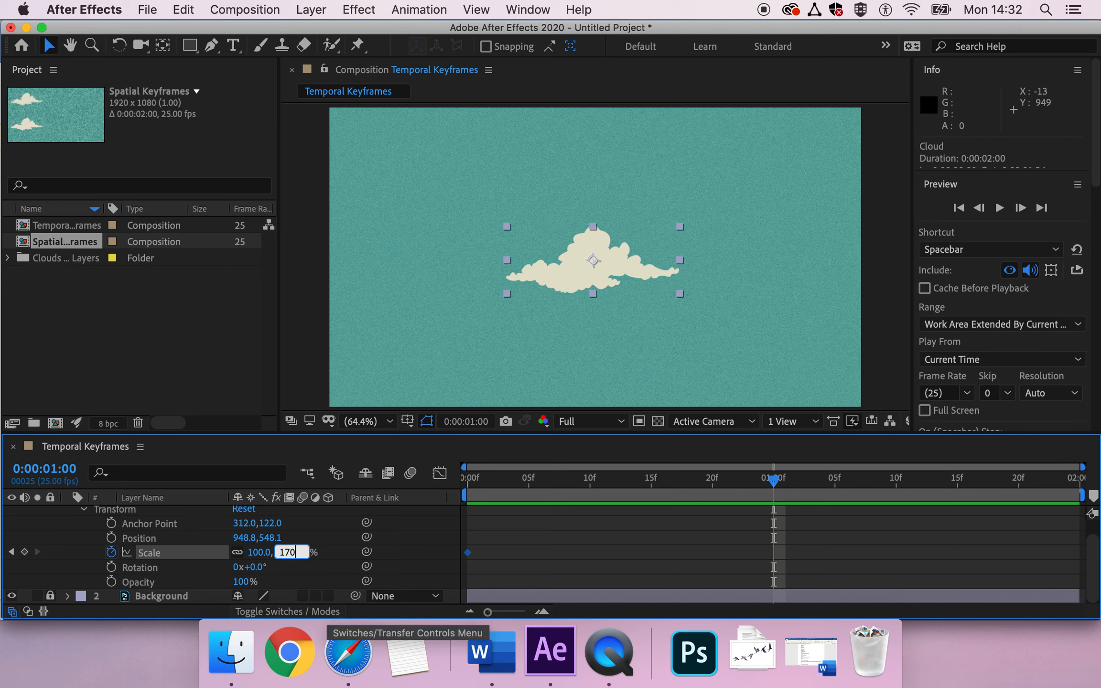
key("Return")
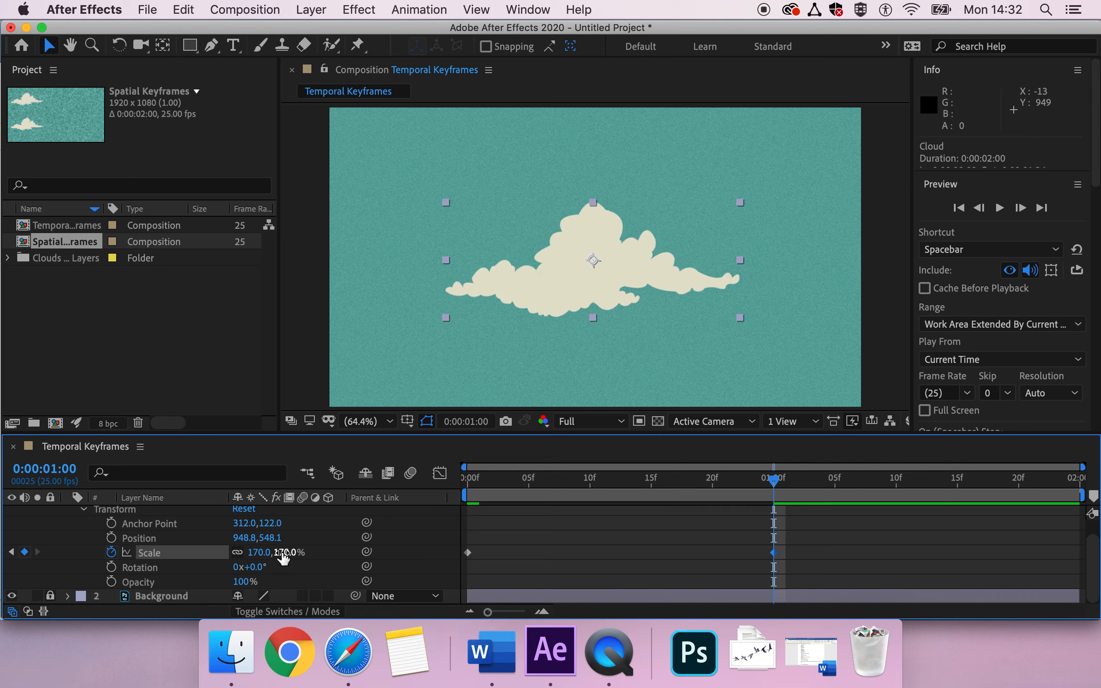
mouse_move(282, 552)
left_mouse_down()
mouse_move(268, 552)
mouse_move(323, 556)
mouse_move(279, 555)
mouse_move(300, 559)
left_mouse_up()
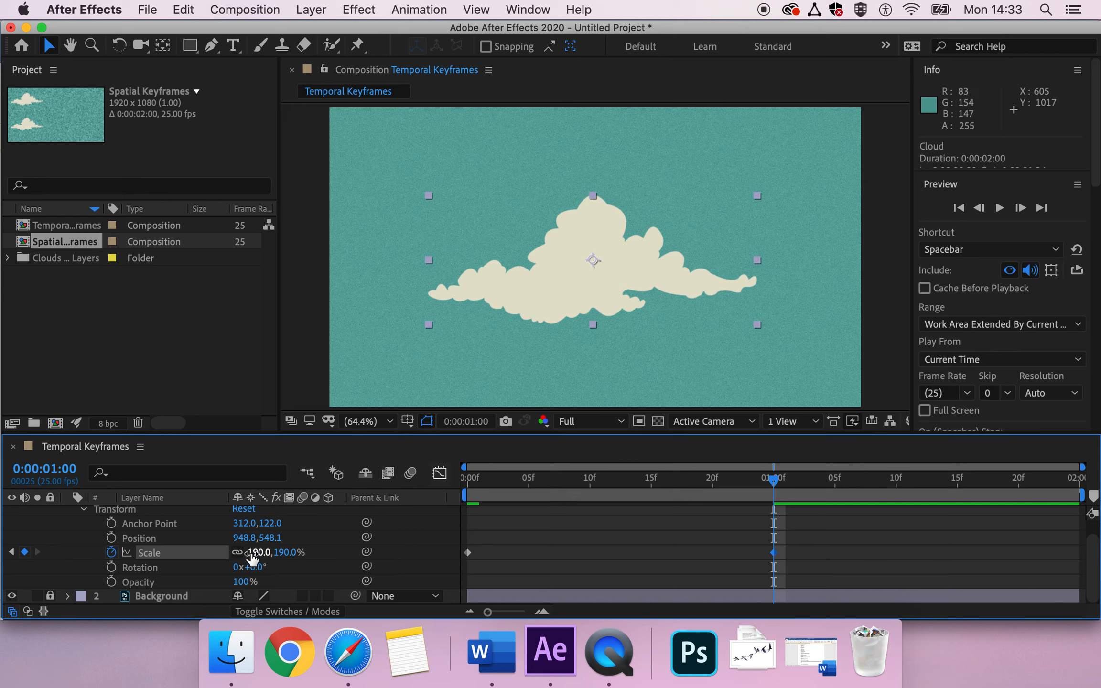
left_click_drag(773, 479, 1068, 479)
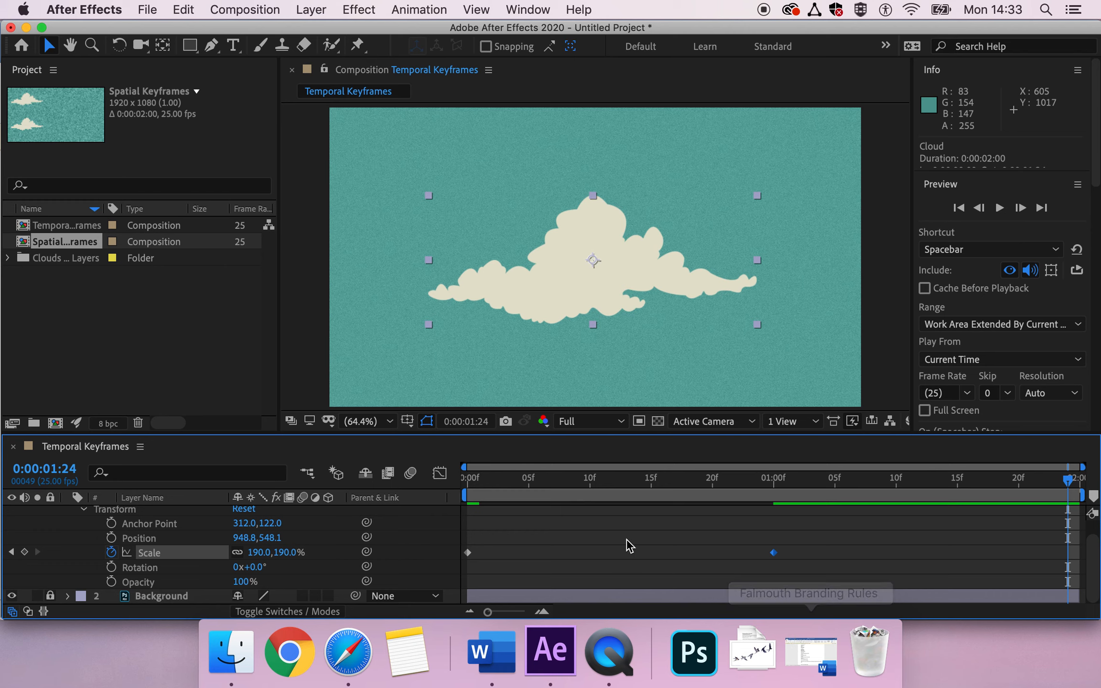
Step: Copy the 100% Scale keyframe to 1:24 and preview the grow-and-shrink animation from the start
left_click(468, 553)
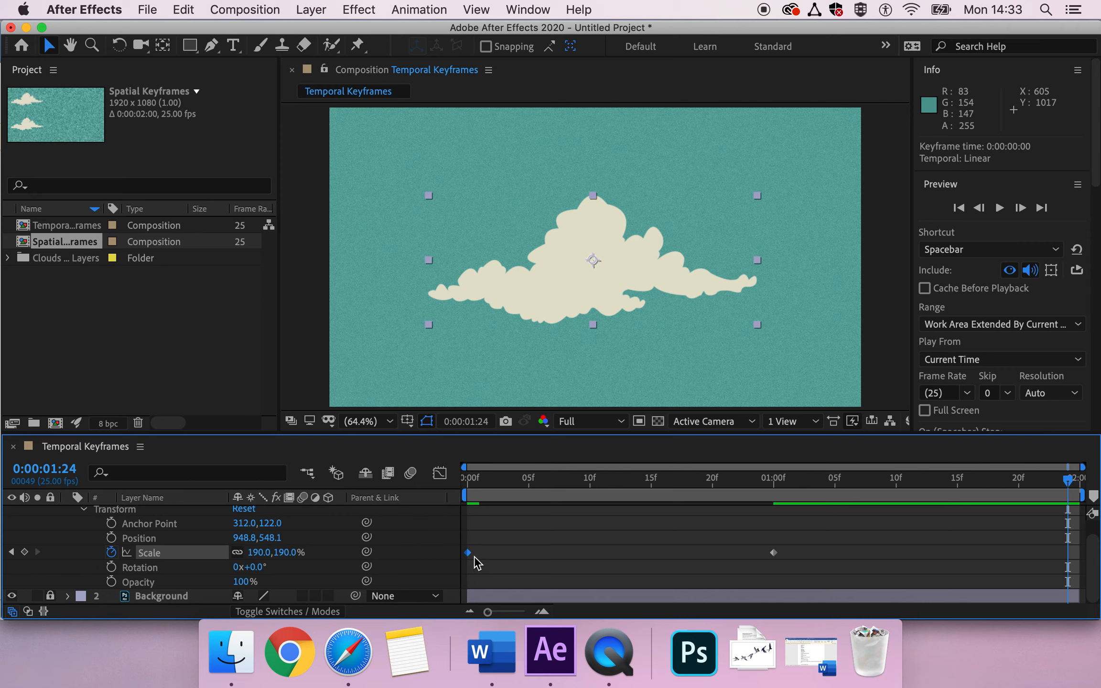
key("cmd+c")
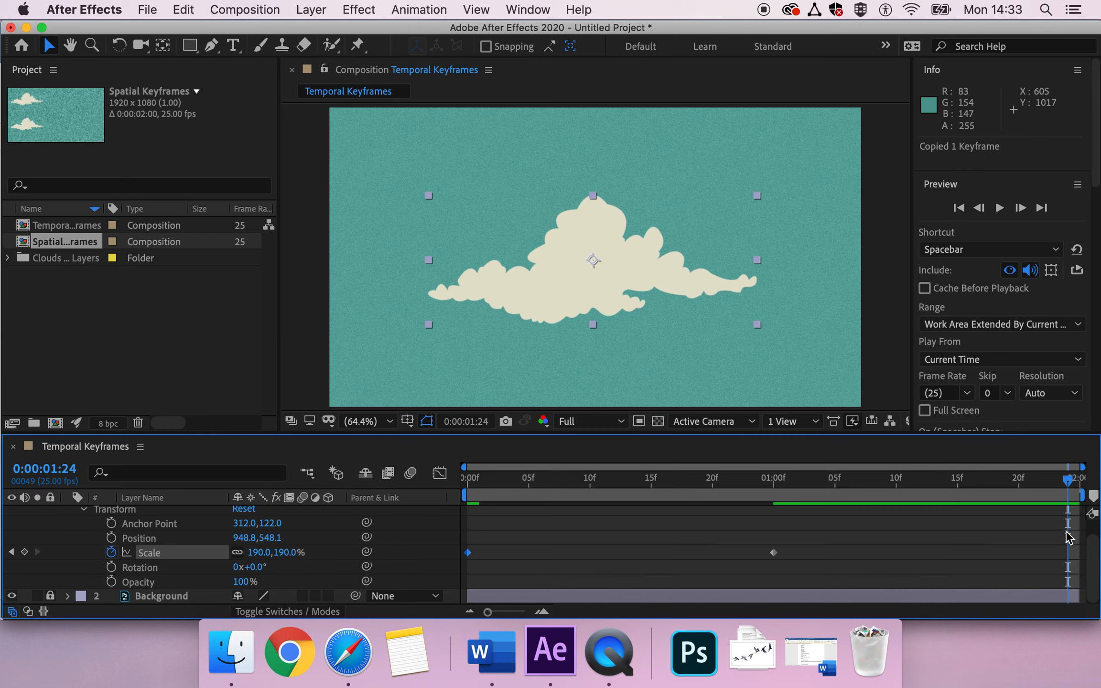
key("cmd+v")
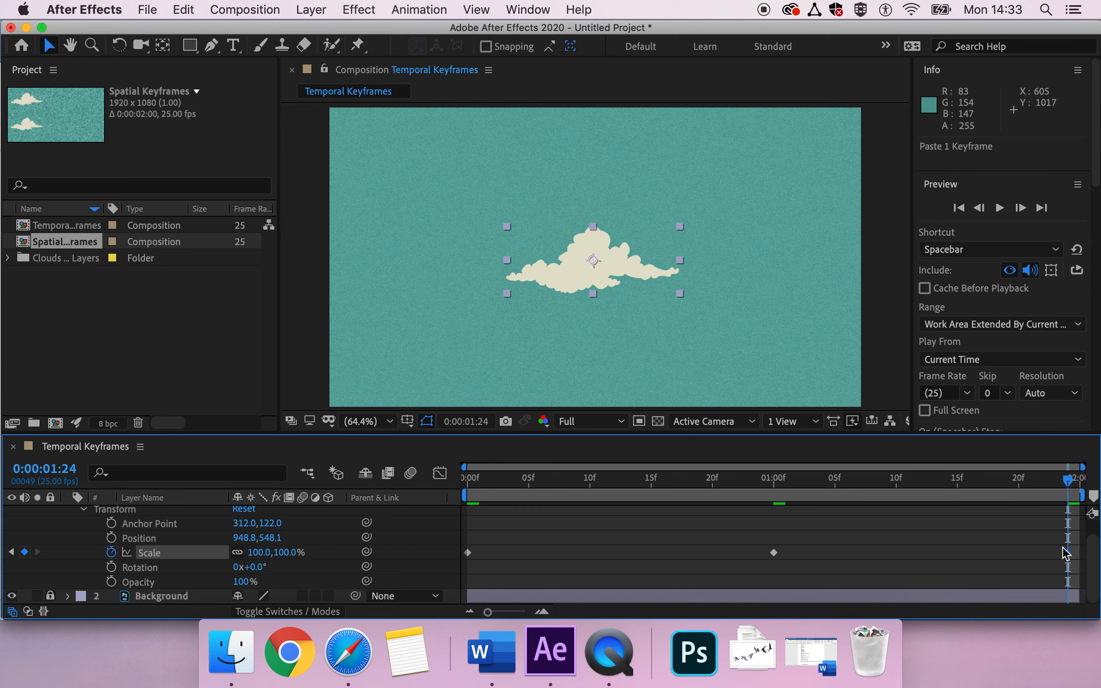
mouse_move(1067, 555)
key("super+z")
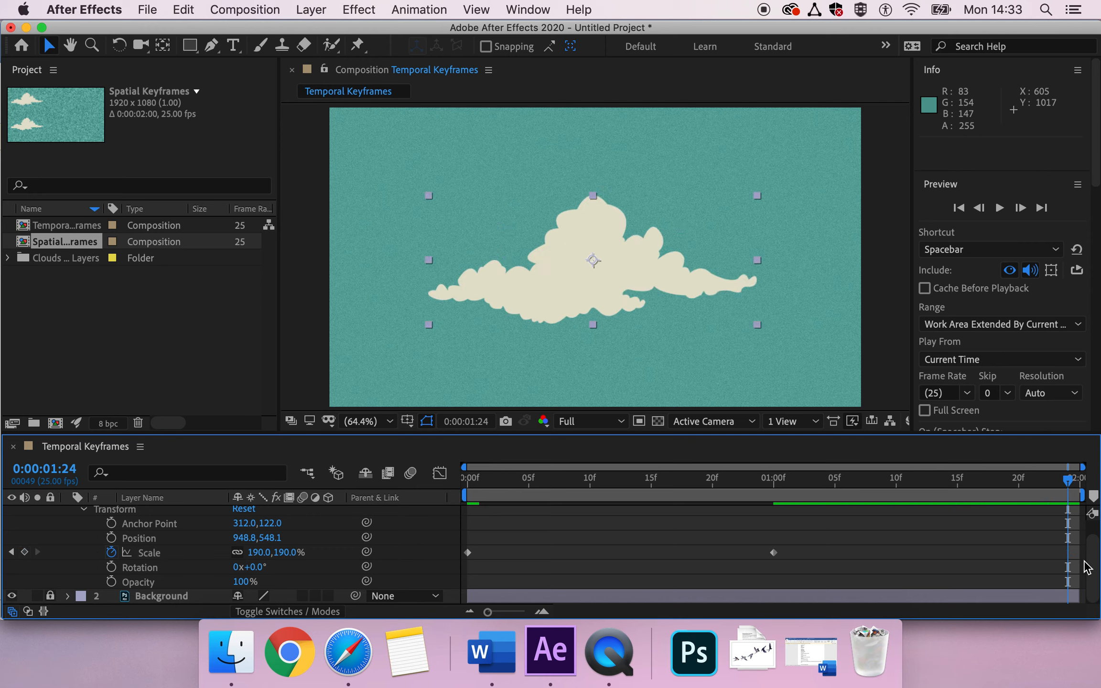
key("super+v")
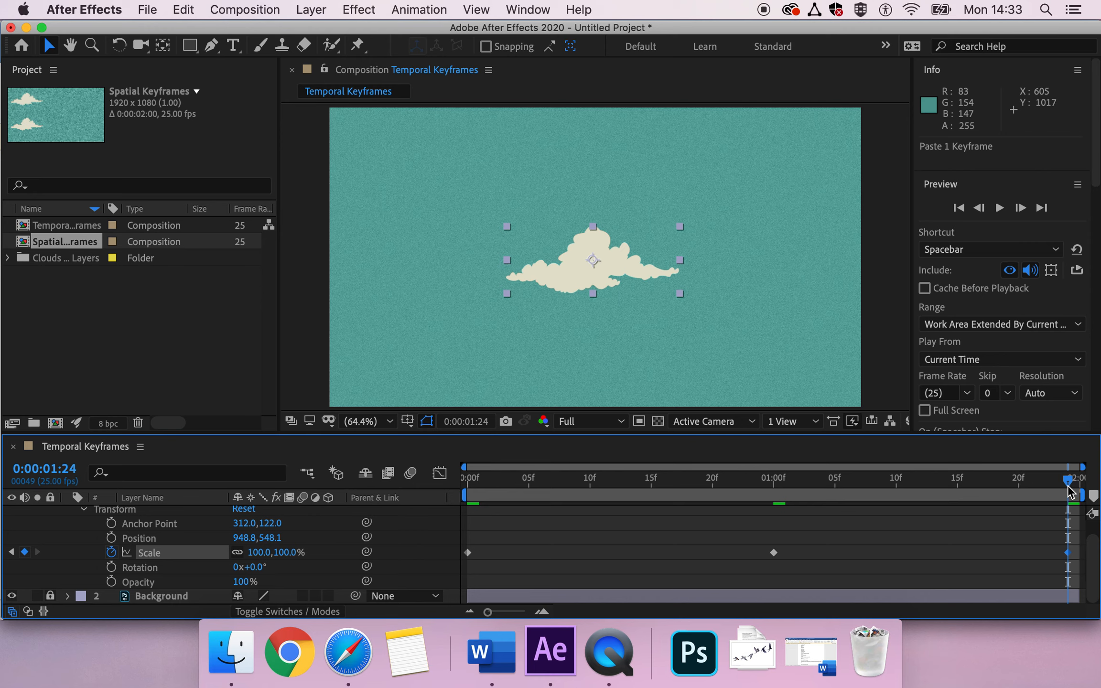
left_click_drag(937, 478, 439, 480)
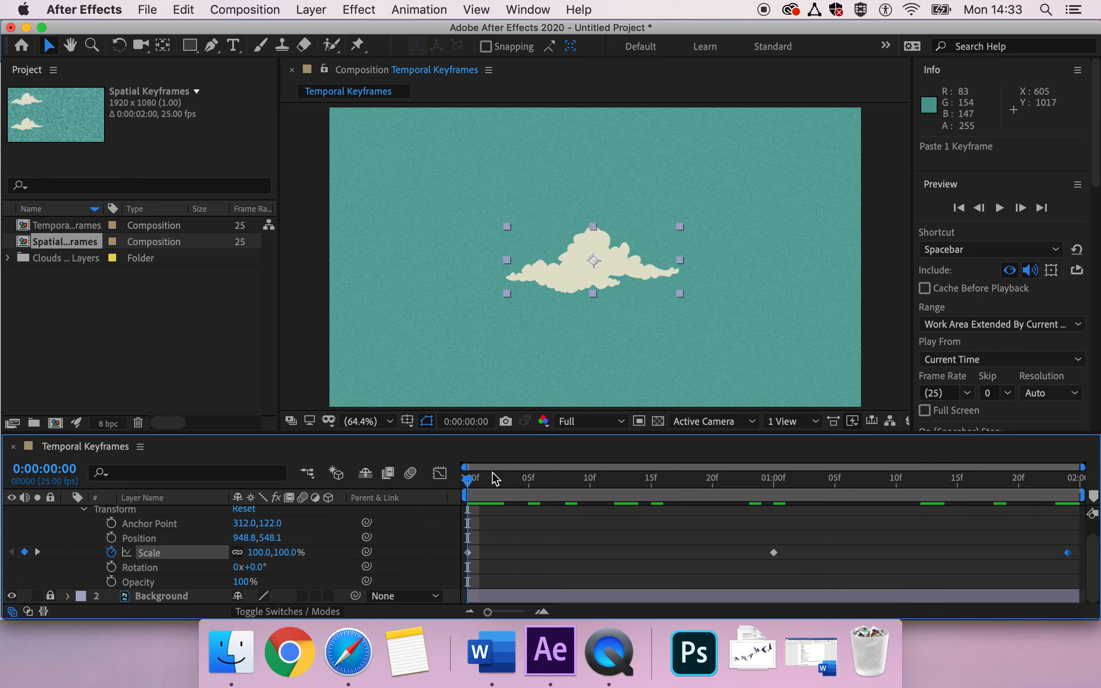
key("space")
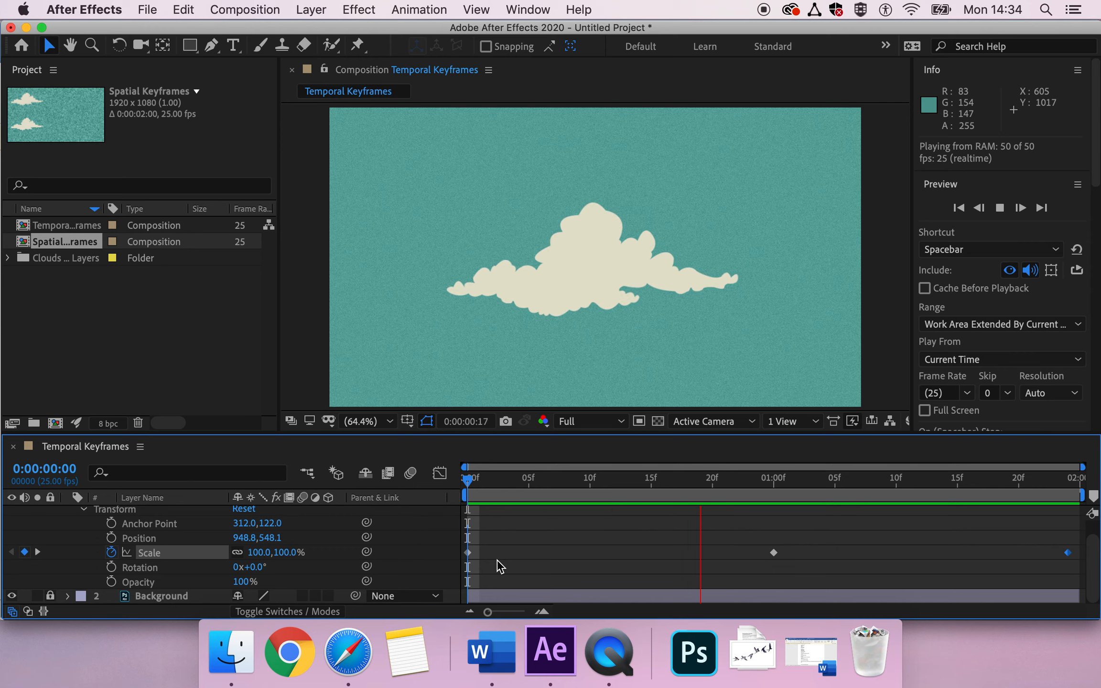
Step: Stop the preview playback with the cloud back at its starting size
left_click(469, 484)
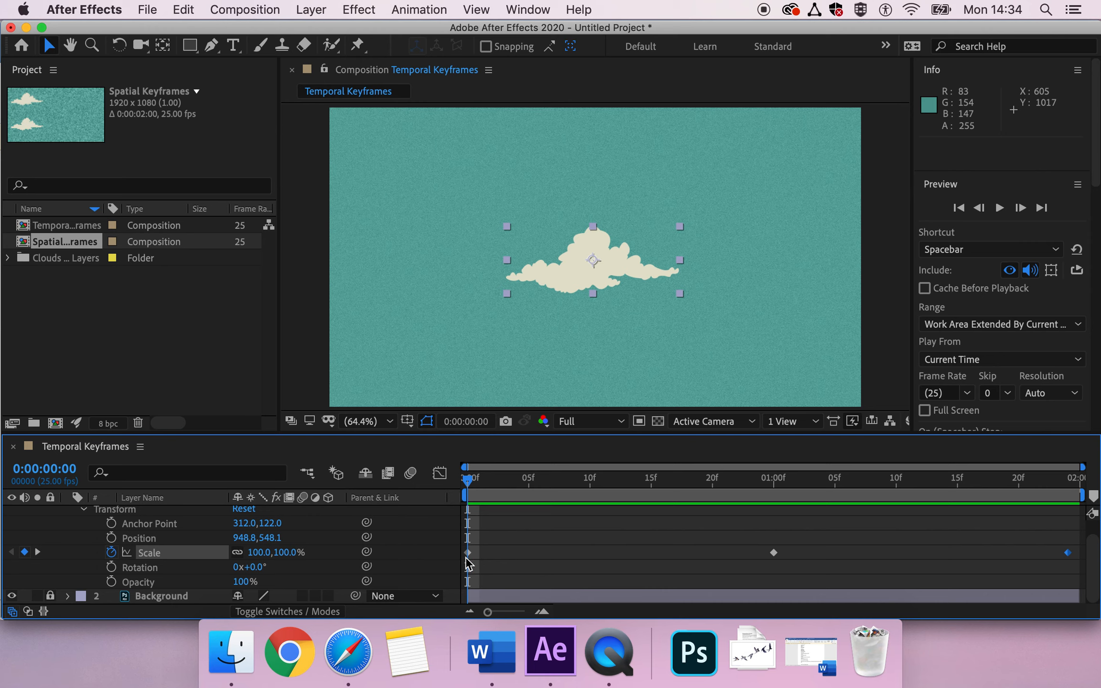
mouse_move(469, 563)
Step: Shift the last Scale keyframe earlier to about one second and preview the result
left_click(150, 555)
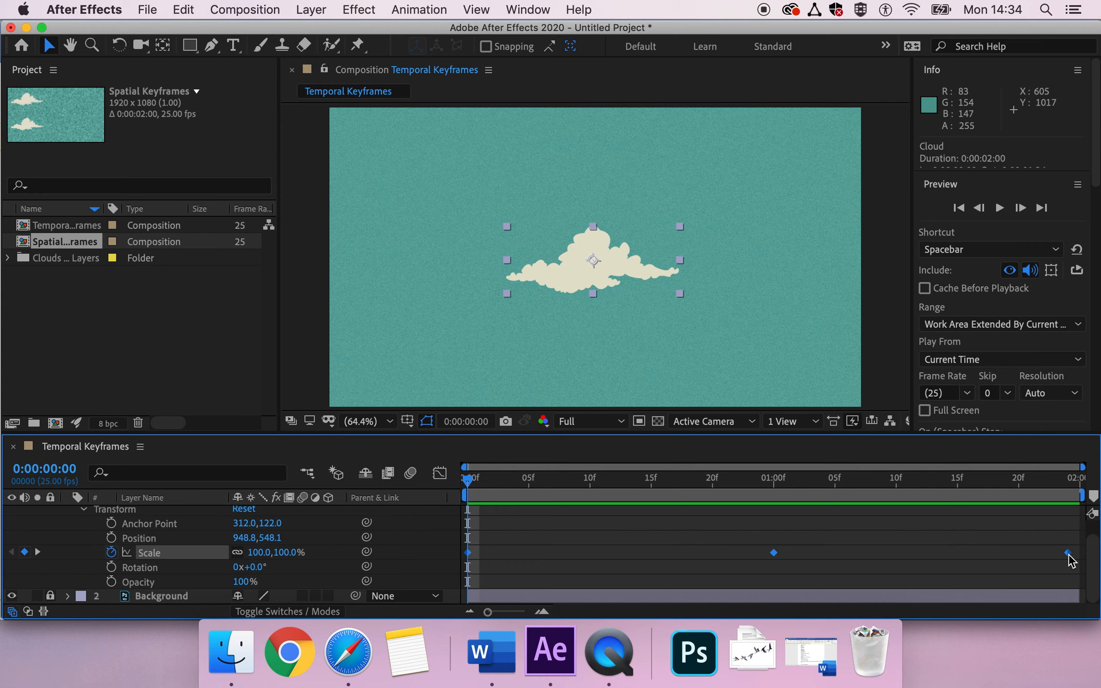
mouse_move(1069, 559)
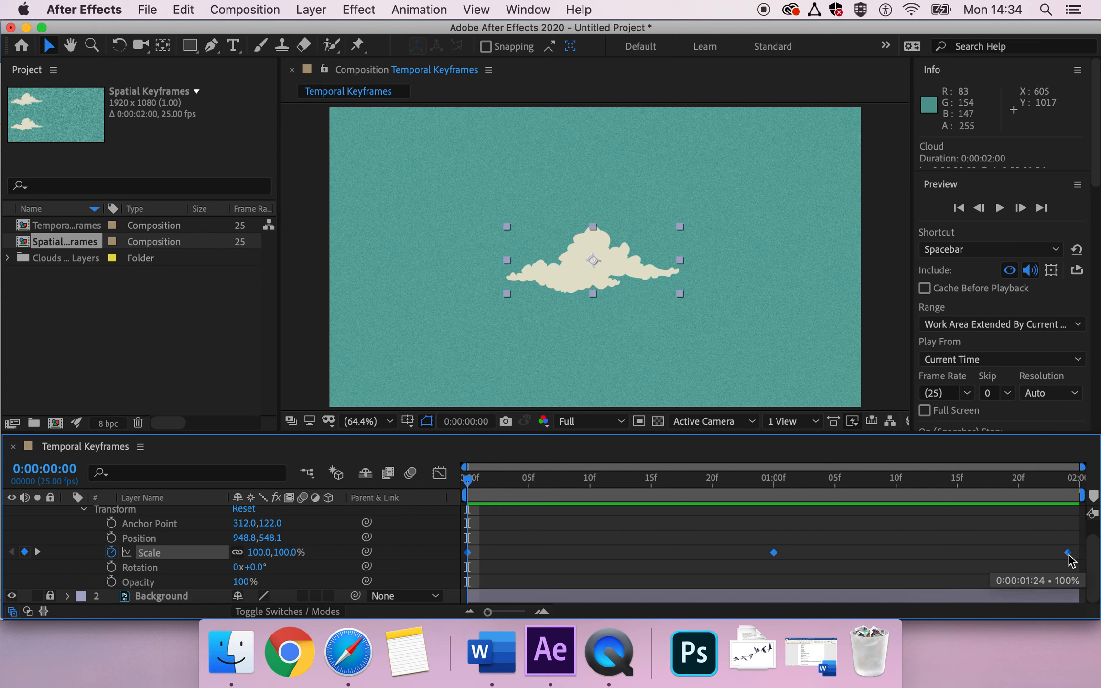
left_click_drag(1069, 555, 774, 542)
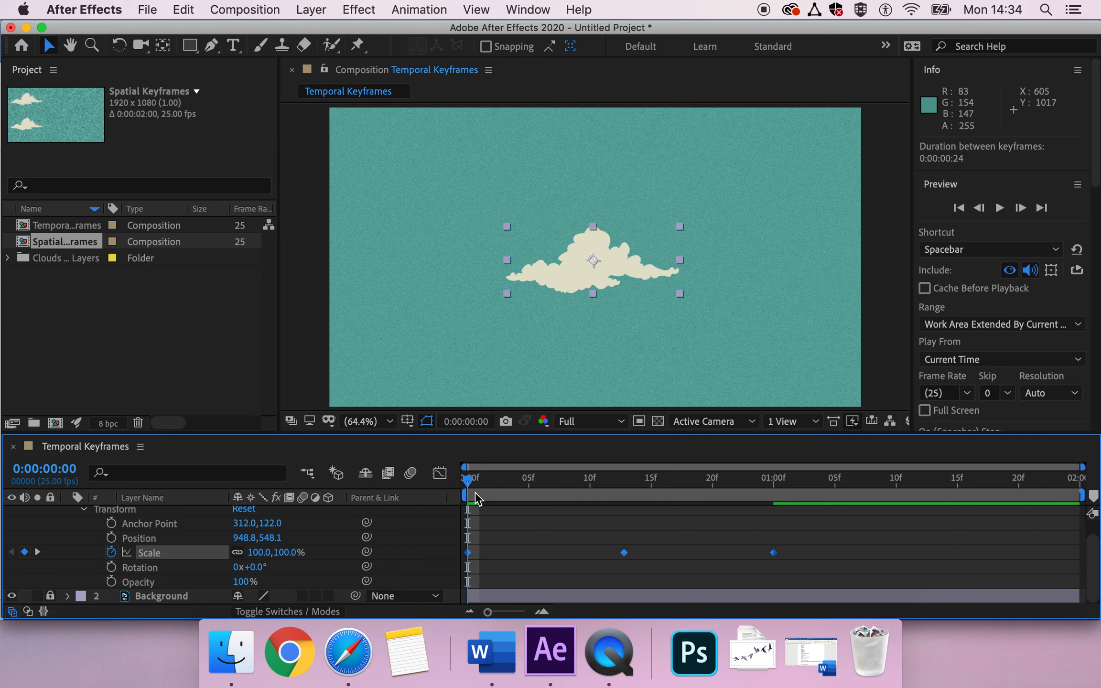
key("space")
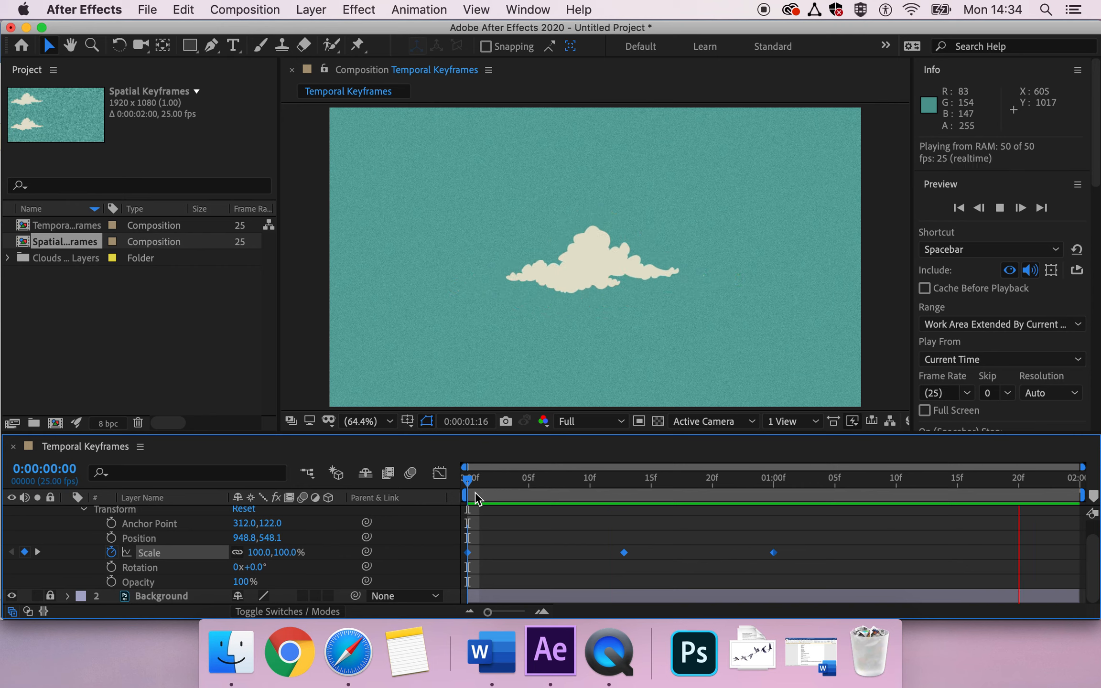
key("space")
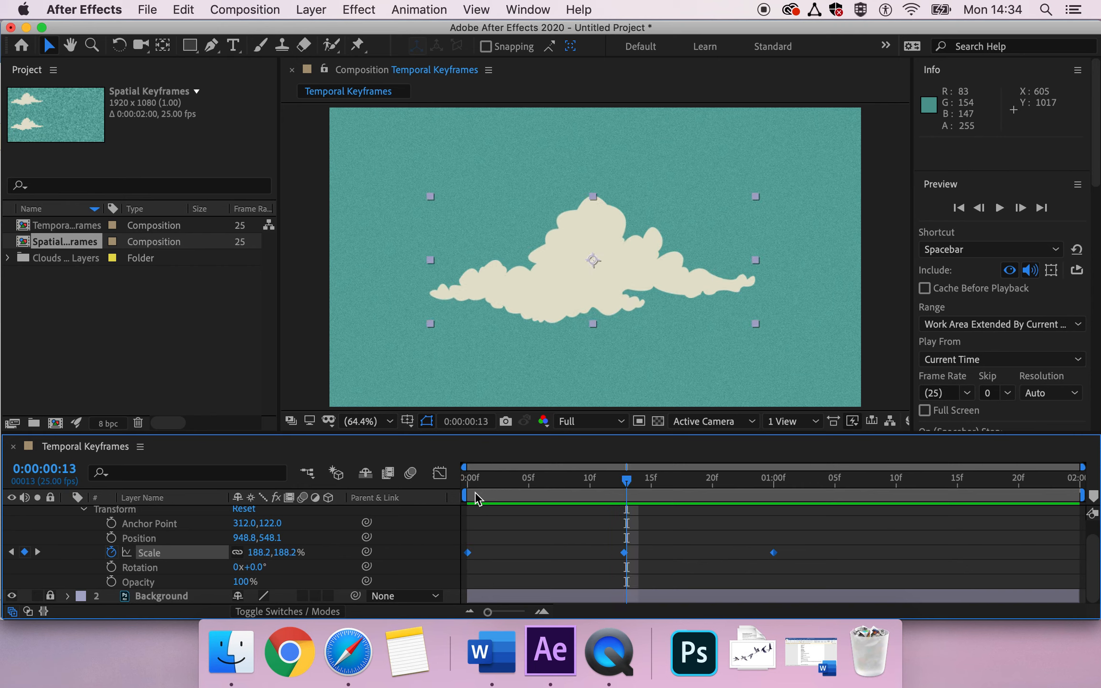
Step: Move that Scale keyframe back to about 1:24 and preview the retimed scaling from frame 0
left_click(773, 554)
left_click_drag(775, 560, 1067, 566)
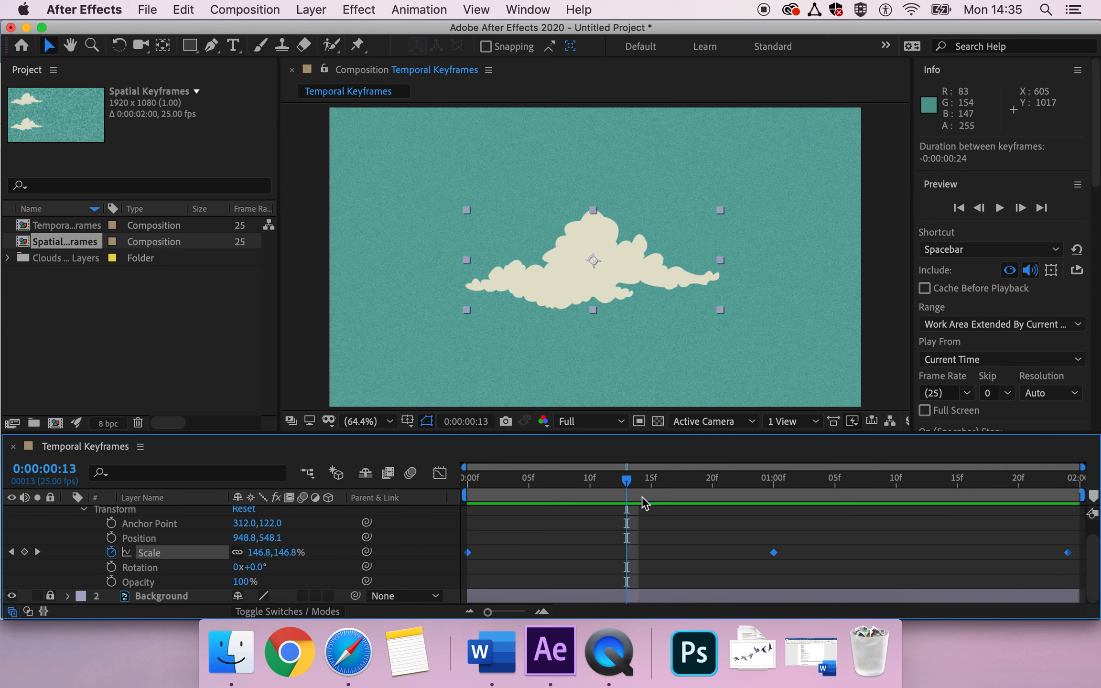
left_click(463, 482)
key("space")
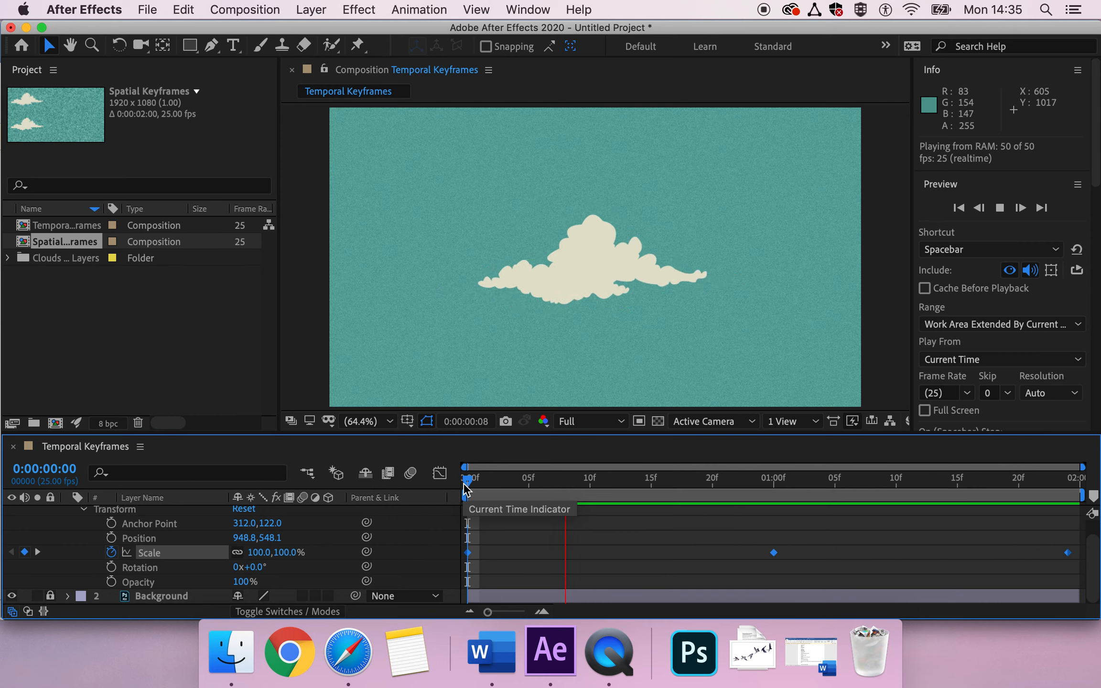
Step: Stop the preview, deselect the Scale keyframes, and open the Spatial Keyframes composition
key("space")
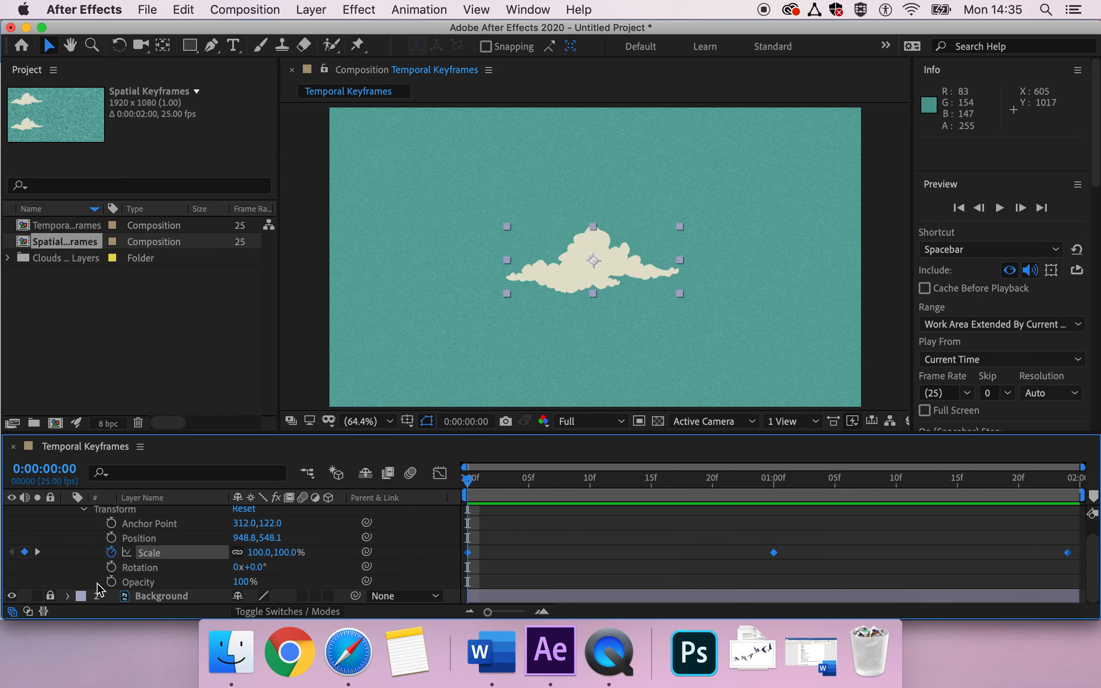
left_click(145, 571)
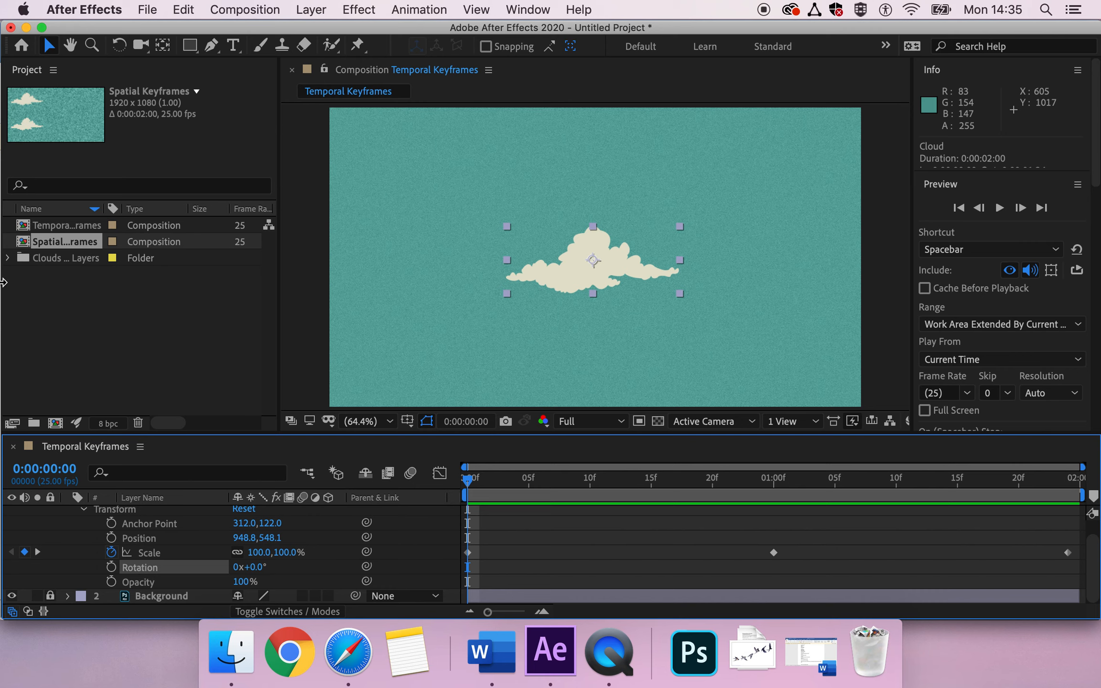
double_click(67, 243)
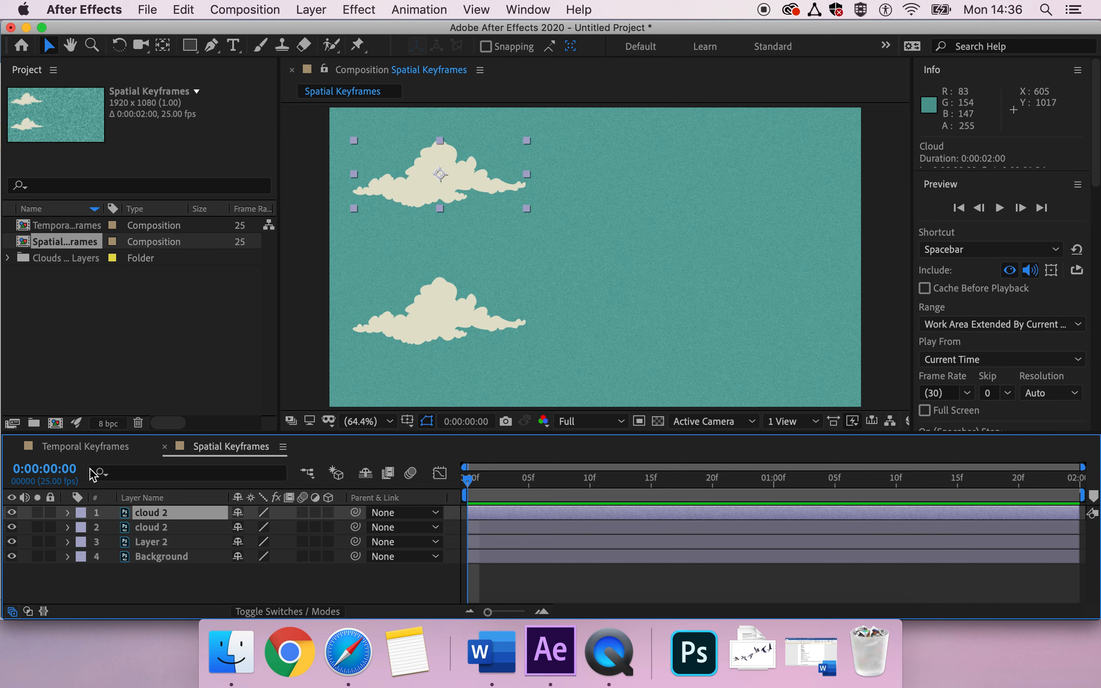
Step: Rename the top layer to 'Cloud 1'
left_click(152, 514)
key("Return")
type("c")
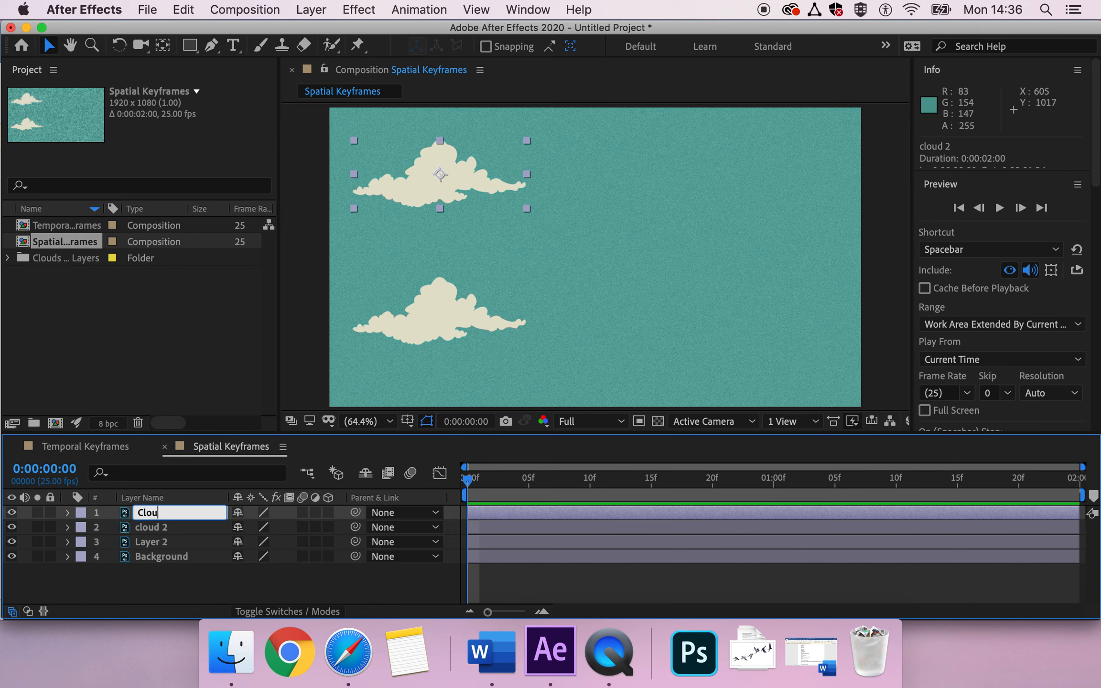
key("Return")
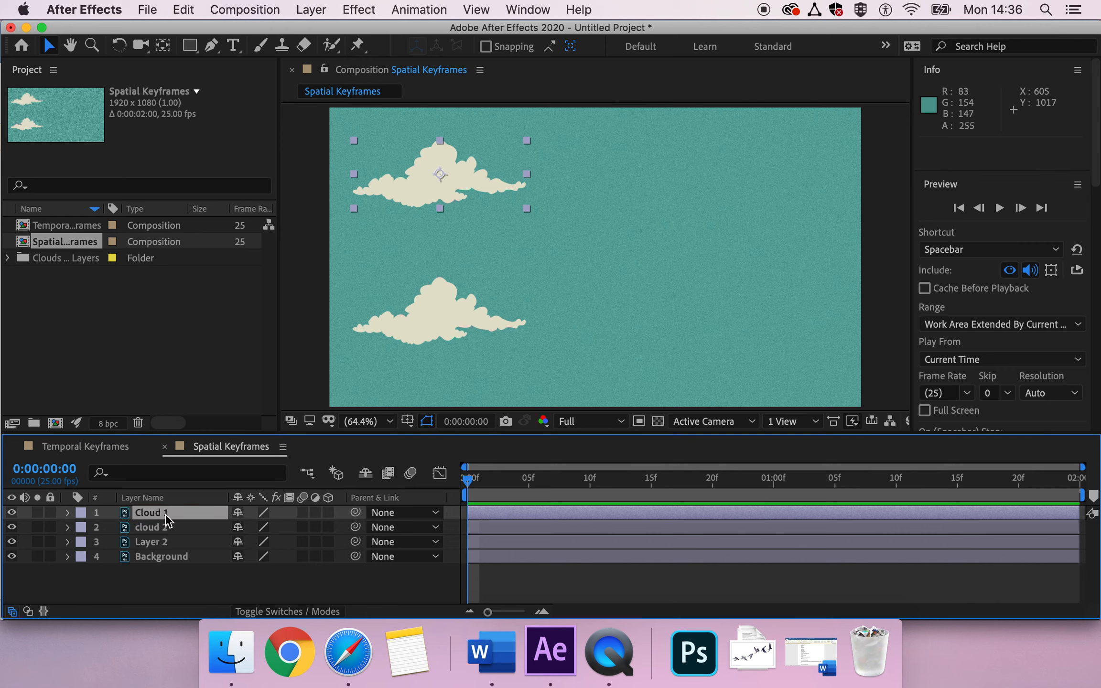
Step: Set a starting Position keyframe on Cloud 1 at frame 0, holding 396, 238
left_click(68, 512)
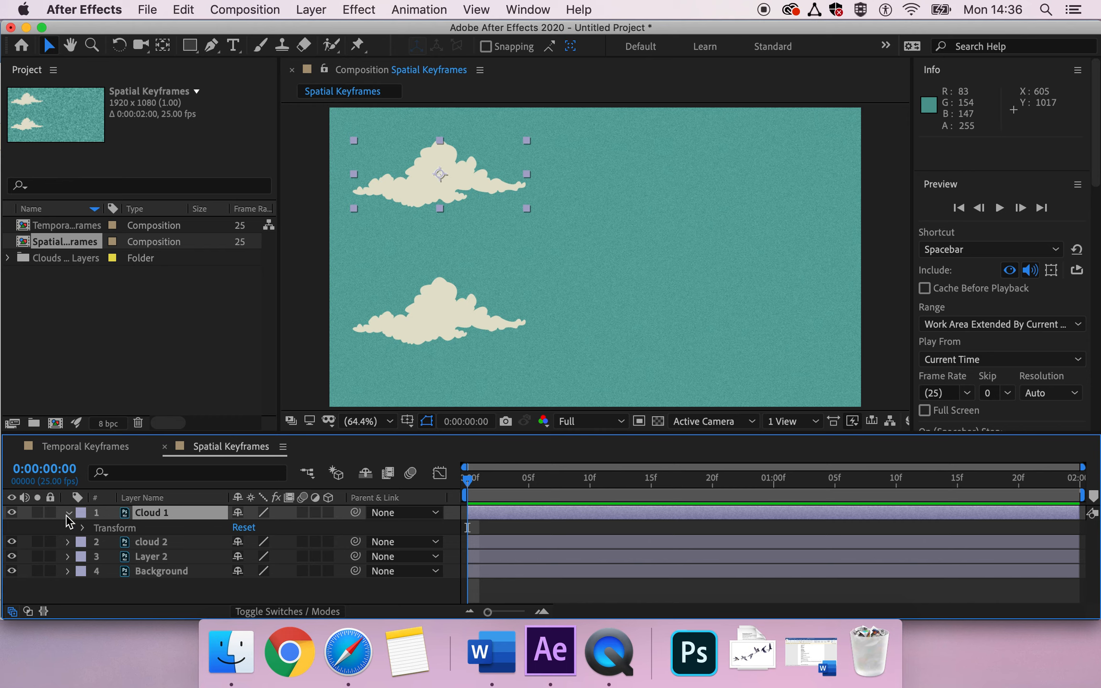
left_click(83, 527)
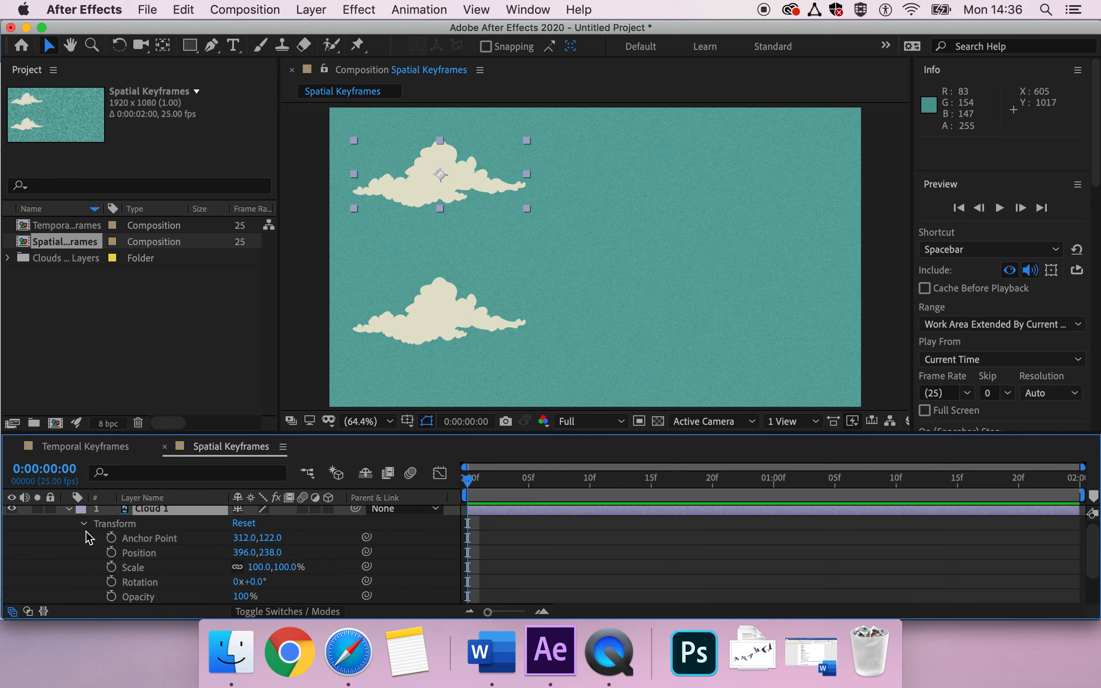
left_click(146, 554)
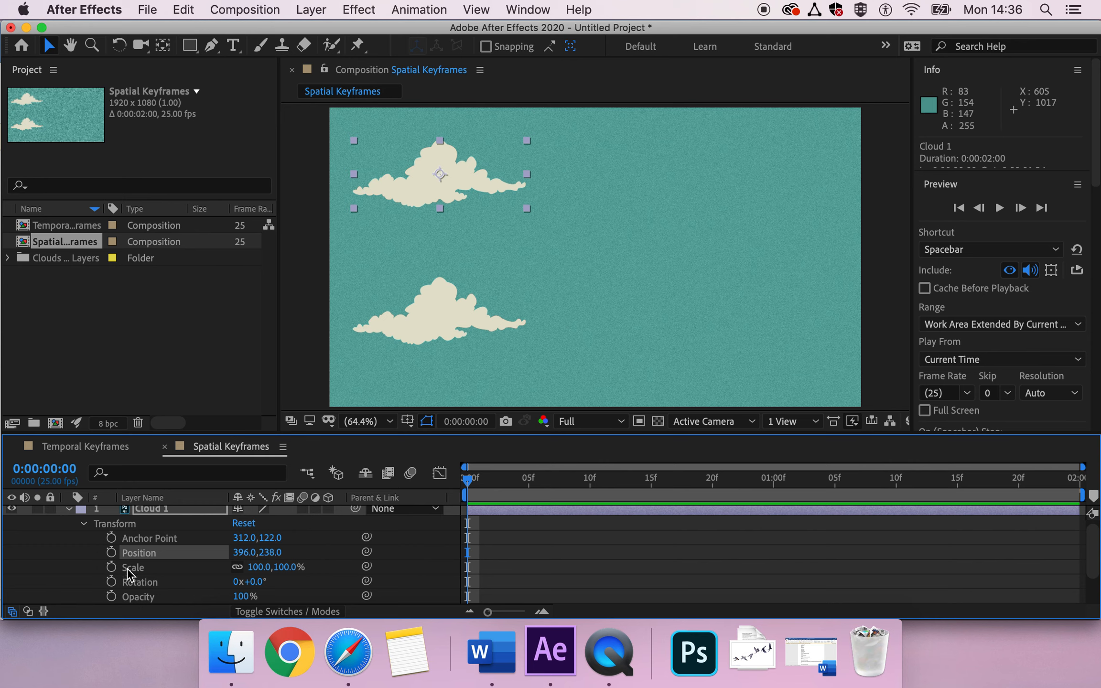
left_click(112, 552)
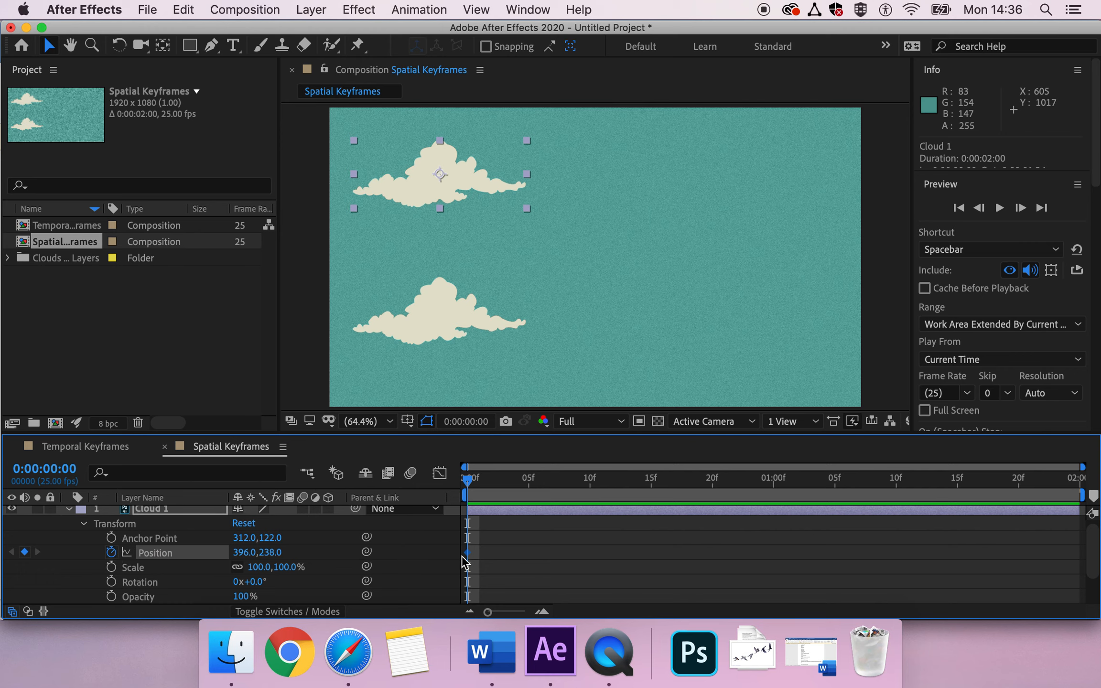
Step: Key Cloud 1's Position at 1510, 238 at 0:00:01:24 and preview it sliding right
left_click_drag(610, 481, 1081, 485)
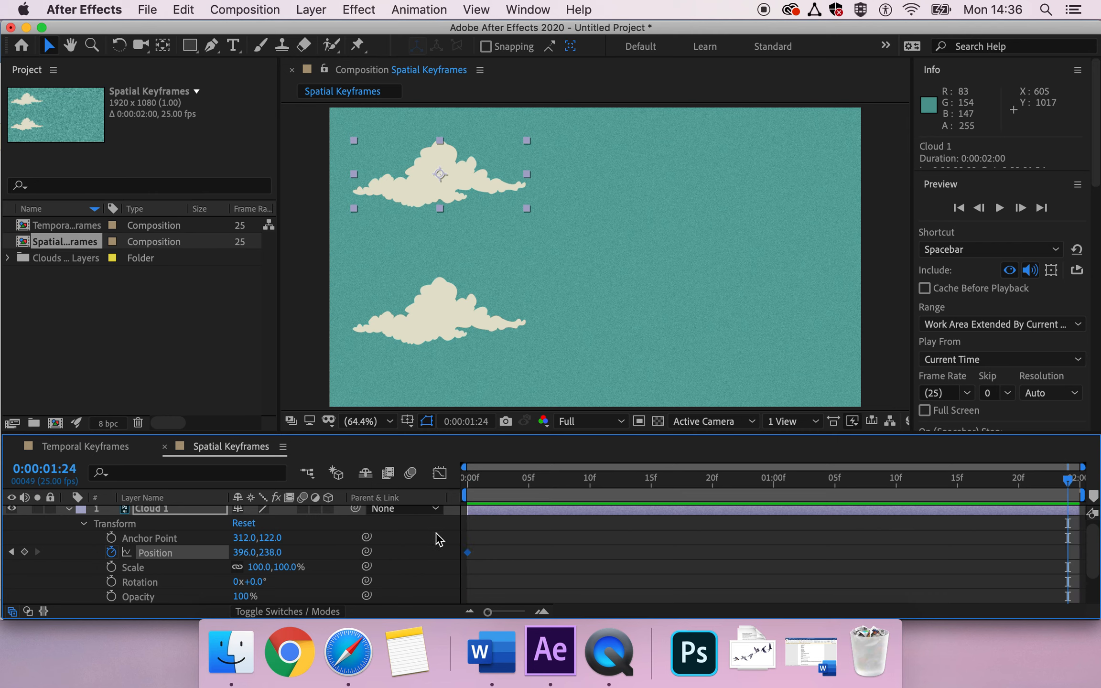
left_click_drag(239, 552, 307, 552)
key("super+z")
key("super+z")
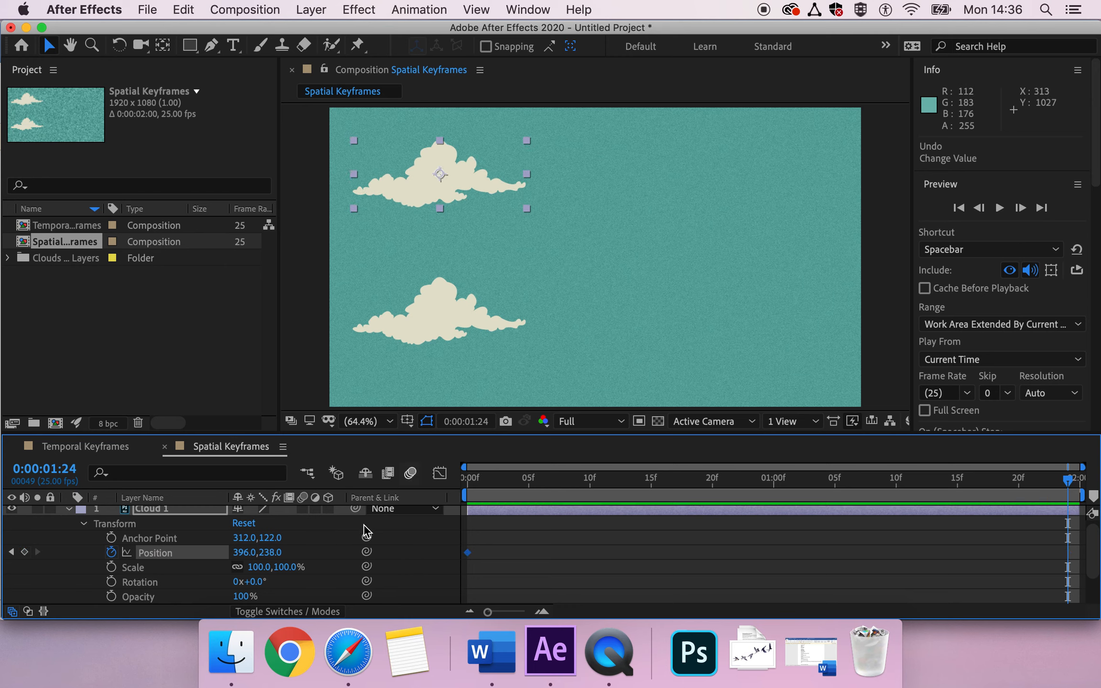
left_click_drag(243, 554, 1094, 514)
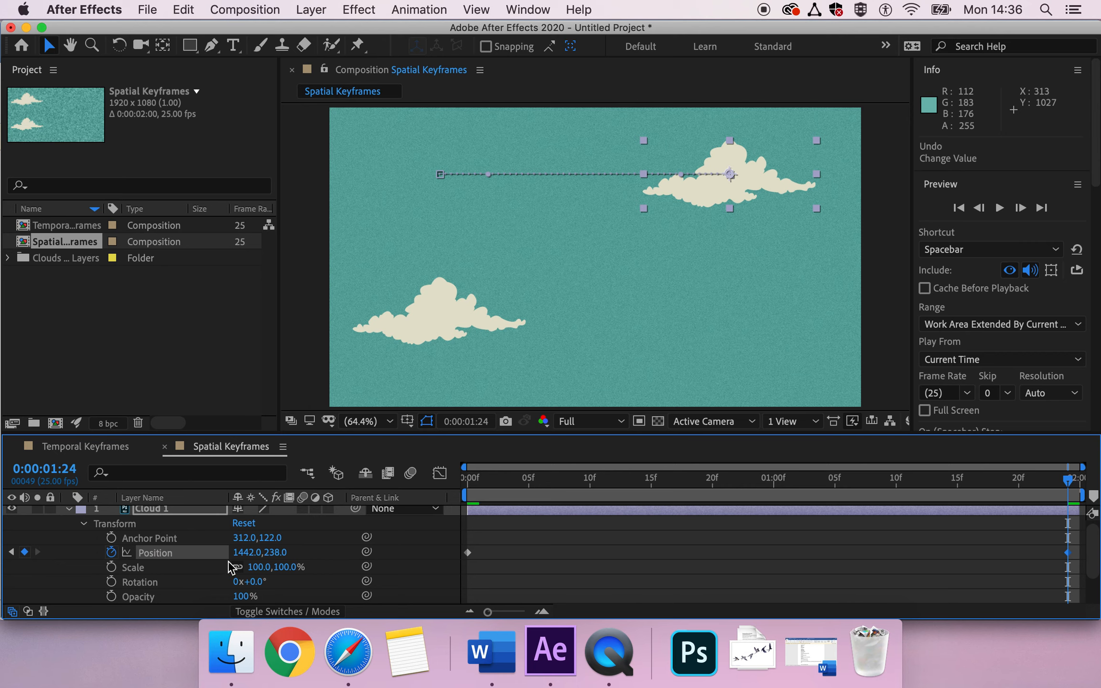
left_click_drag(258, 553, 306, 559)
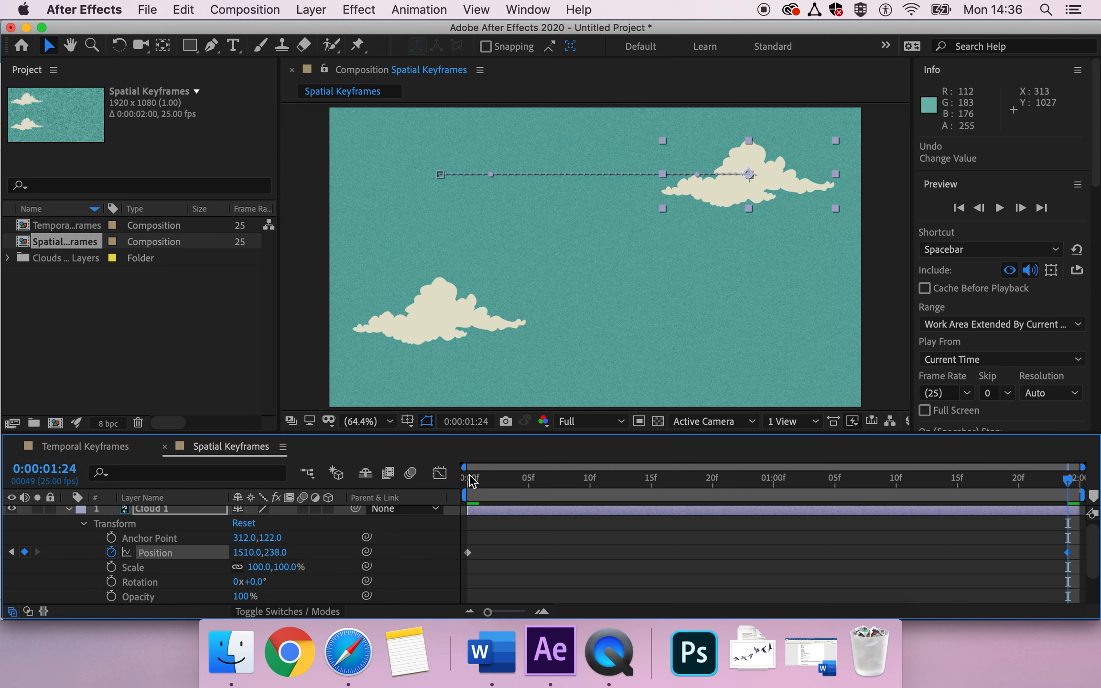
left_click(470, 479)
key("space")
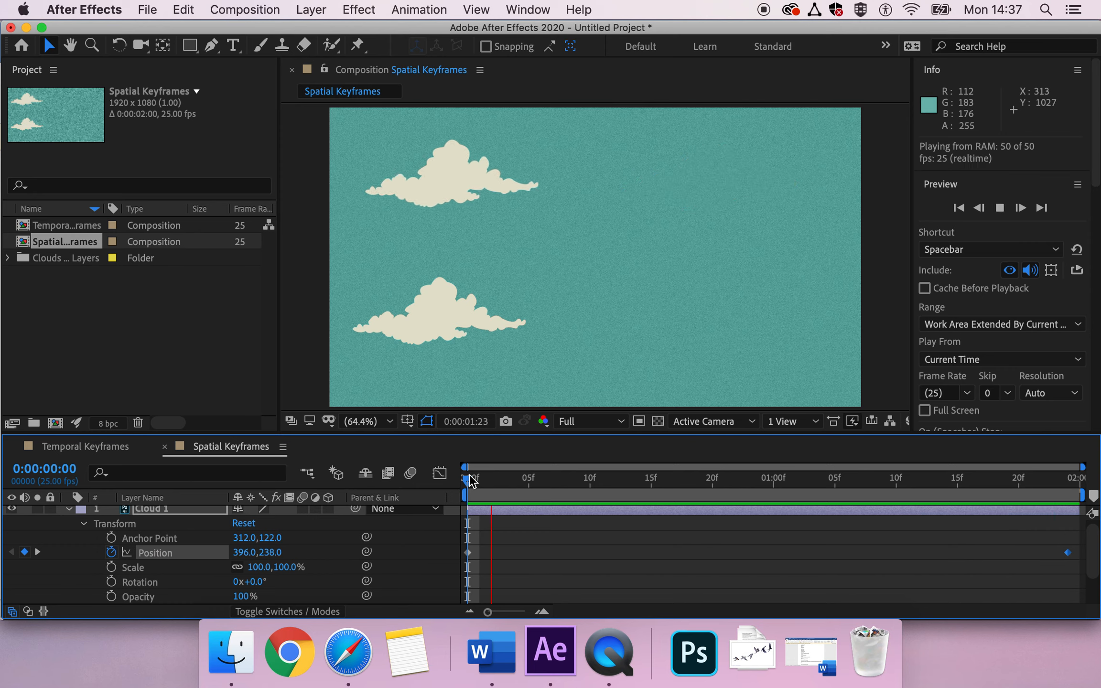
Step: Retime Cloud 1's end Position keyframe to about 1:22 and preview the slide from the start
key("space")
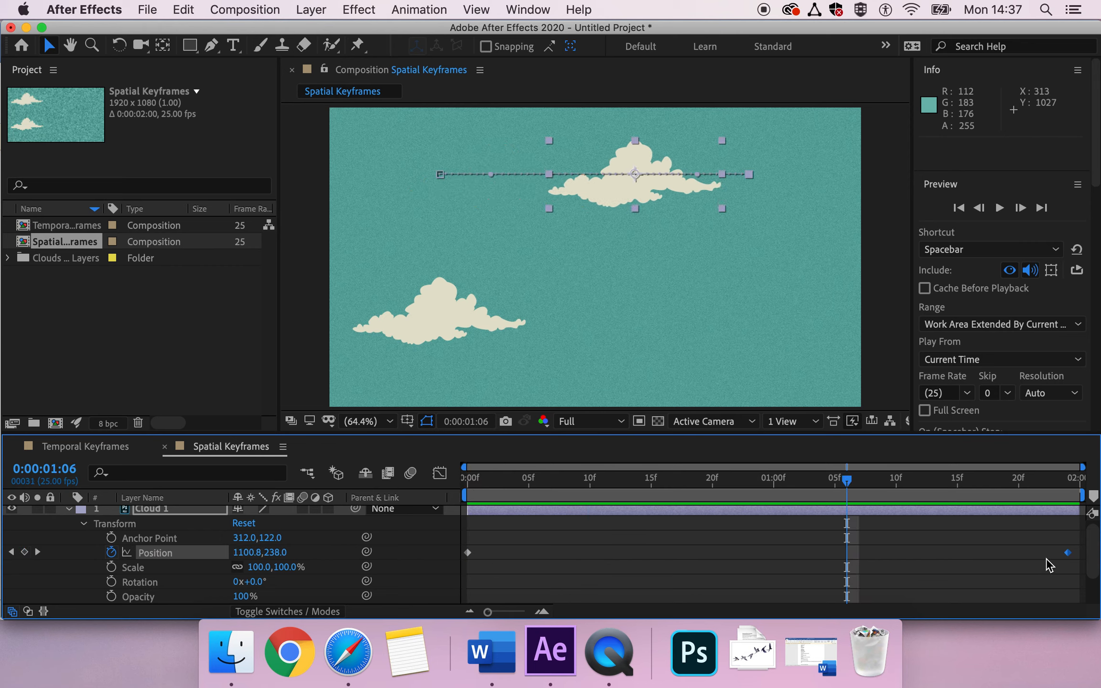
left_click_drag(1068, 553, 506, 540)
key("space")
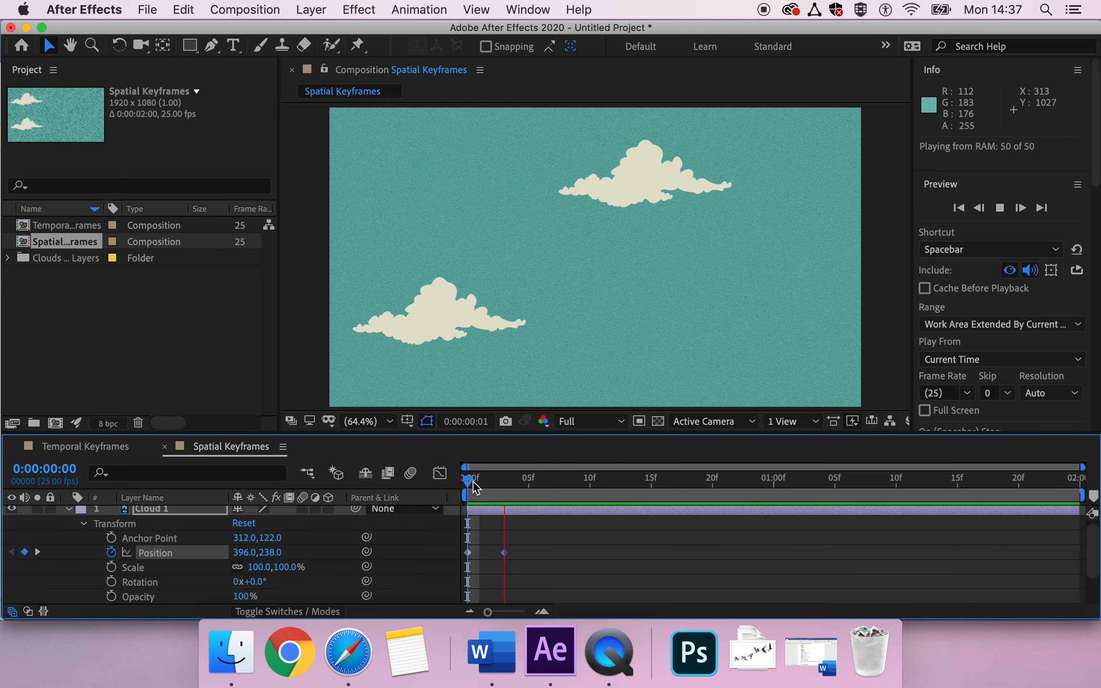
key("space")
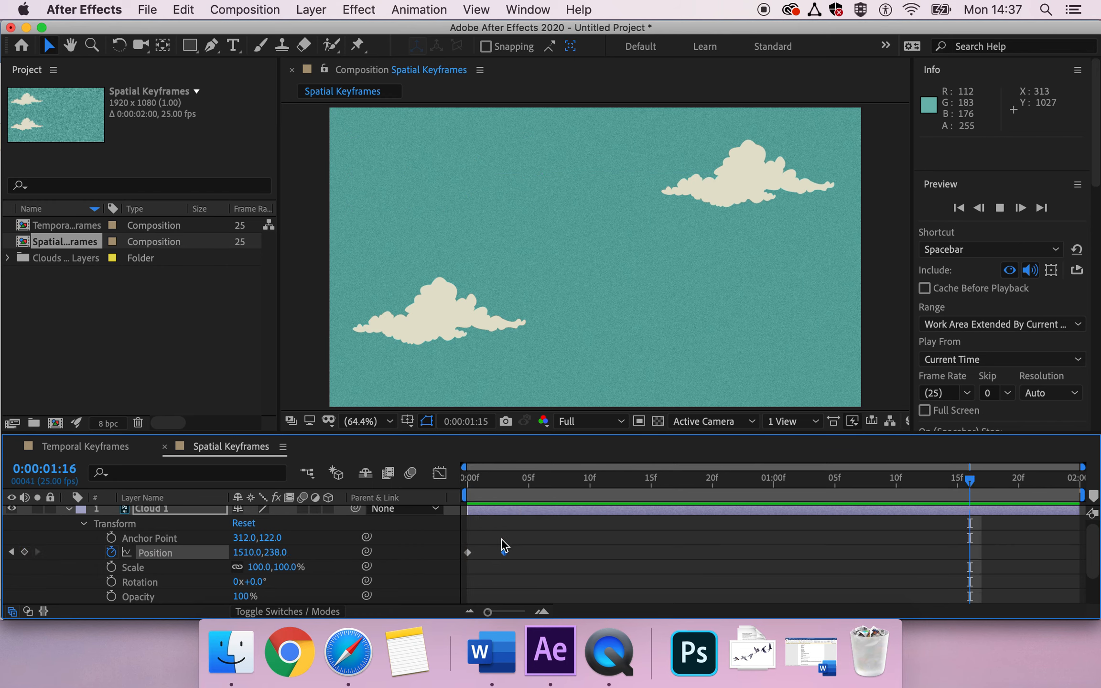
left_click_drag(504, 552, 1044, 554)
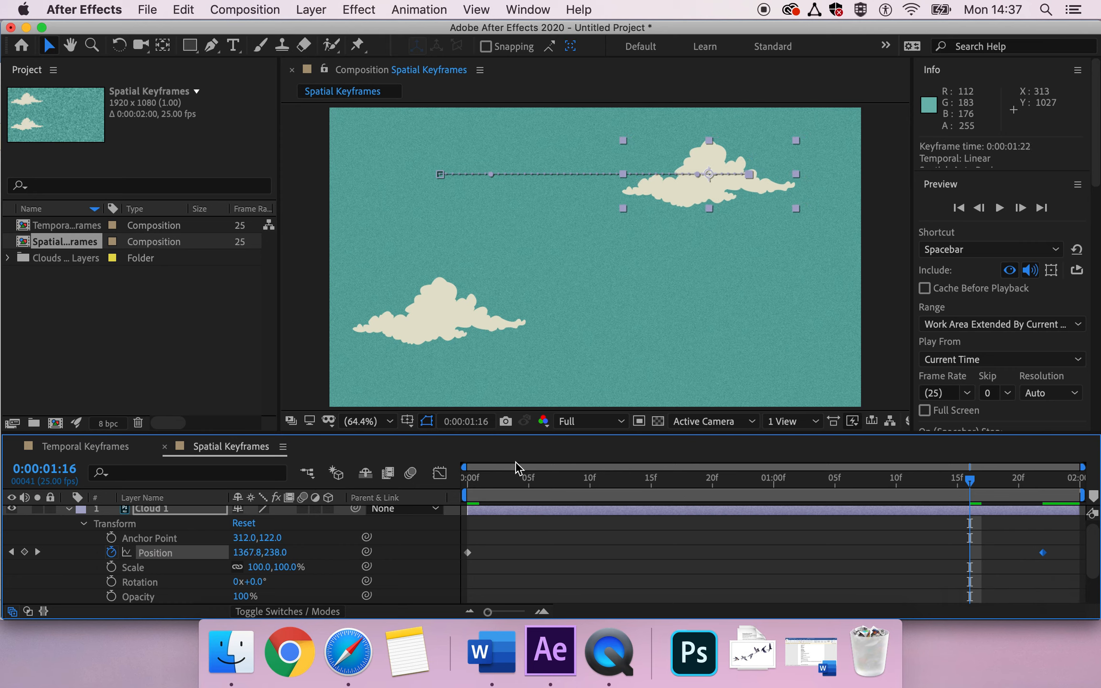
left_click(466, 484)
key("space")
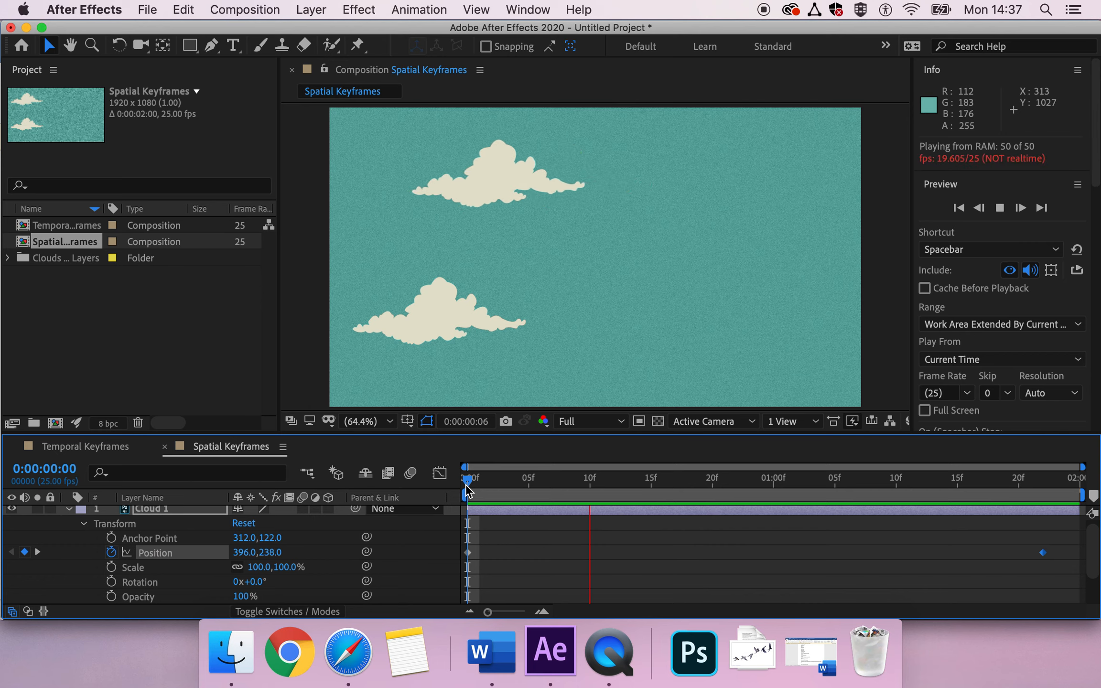
key("space")
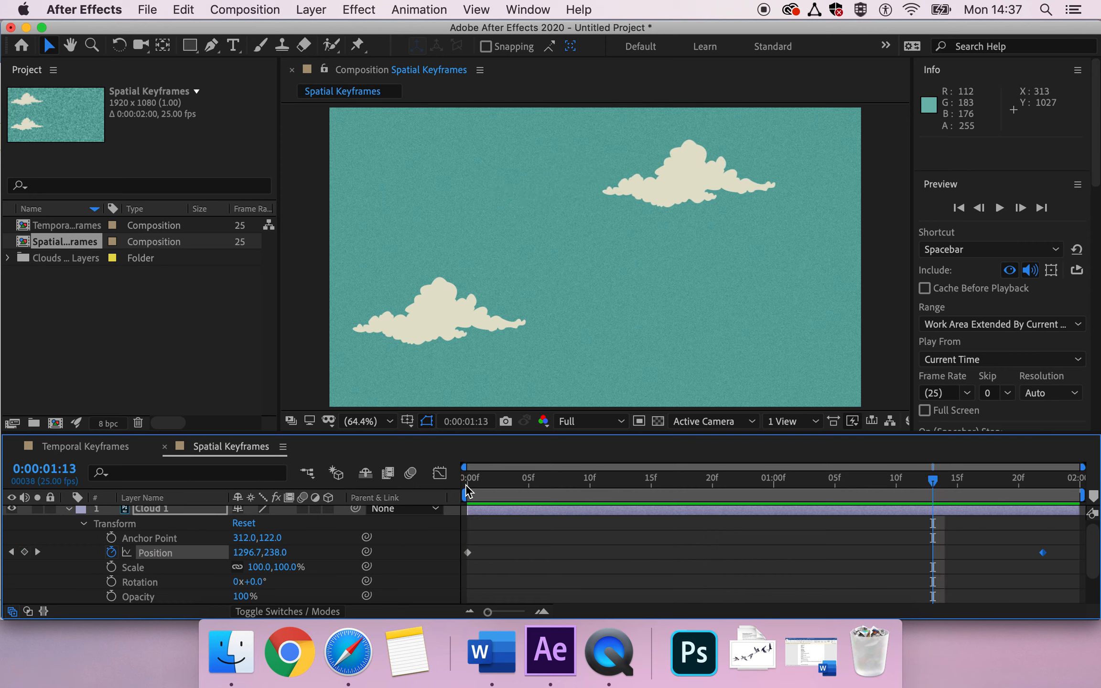
Step: Select cloud 2 and reveal its Transform properties, collapsing Cloud 1's list
left_click(67, 508)
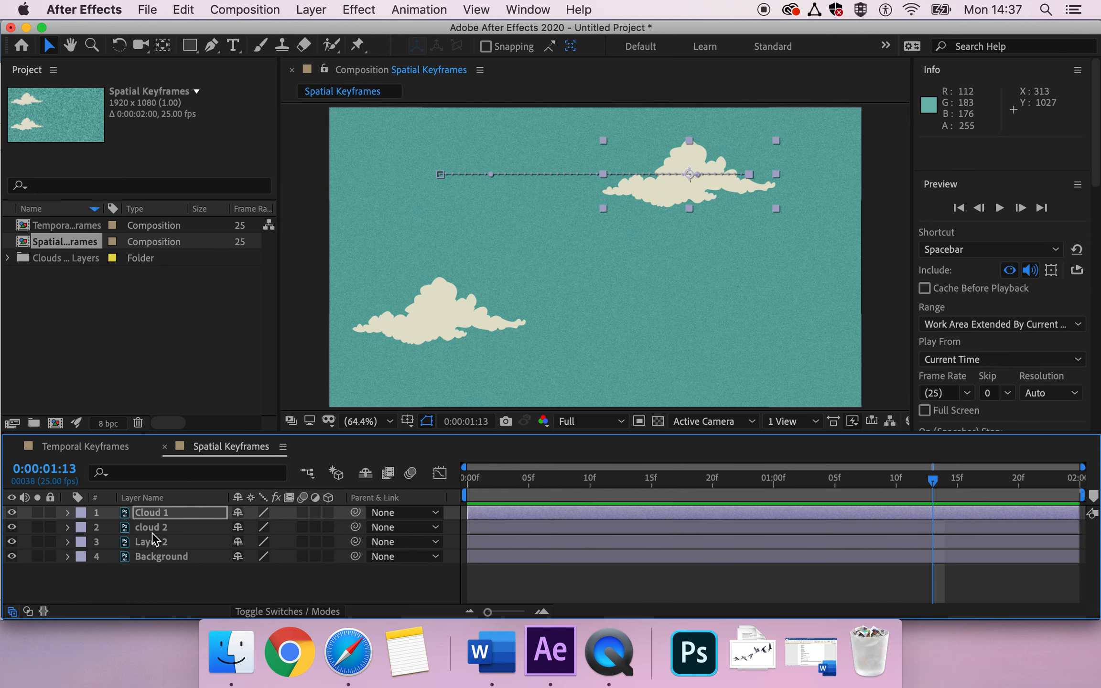
left_click(152, 530)
left_click(68, 527)
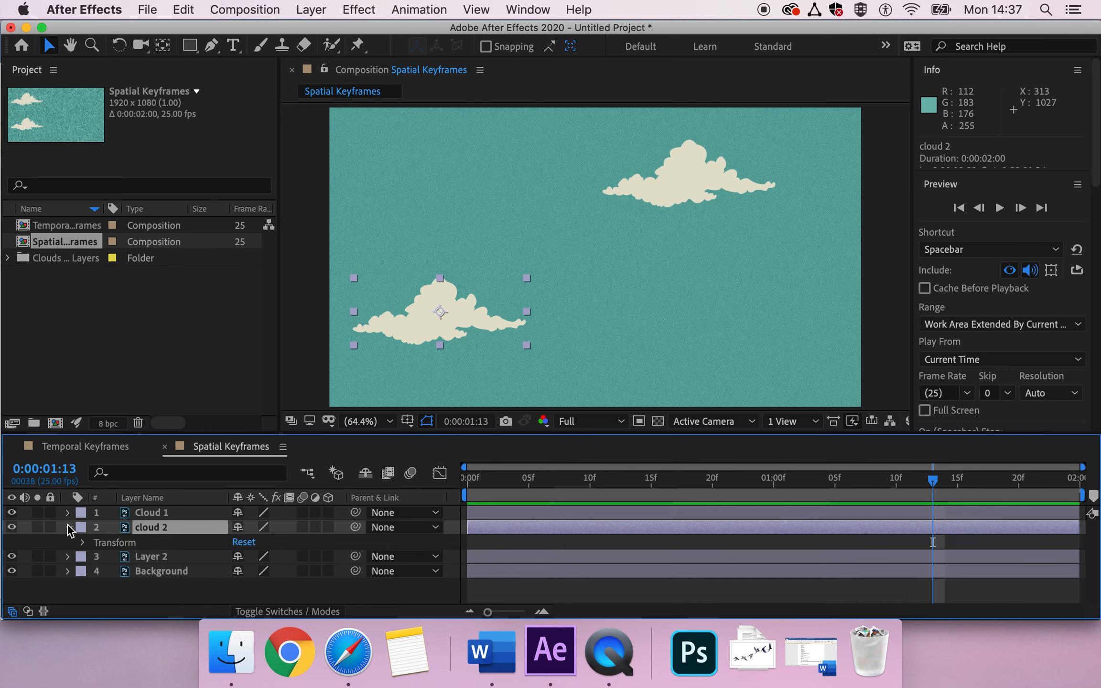
left_click(68, 513)
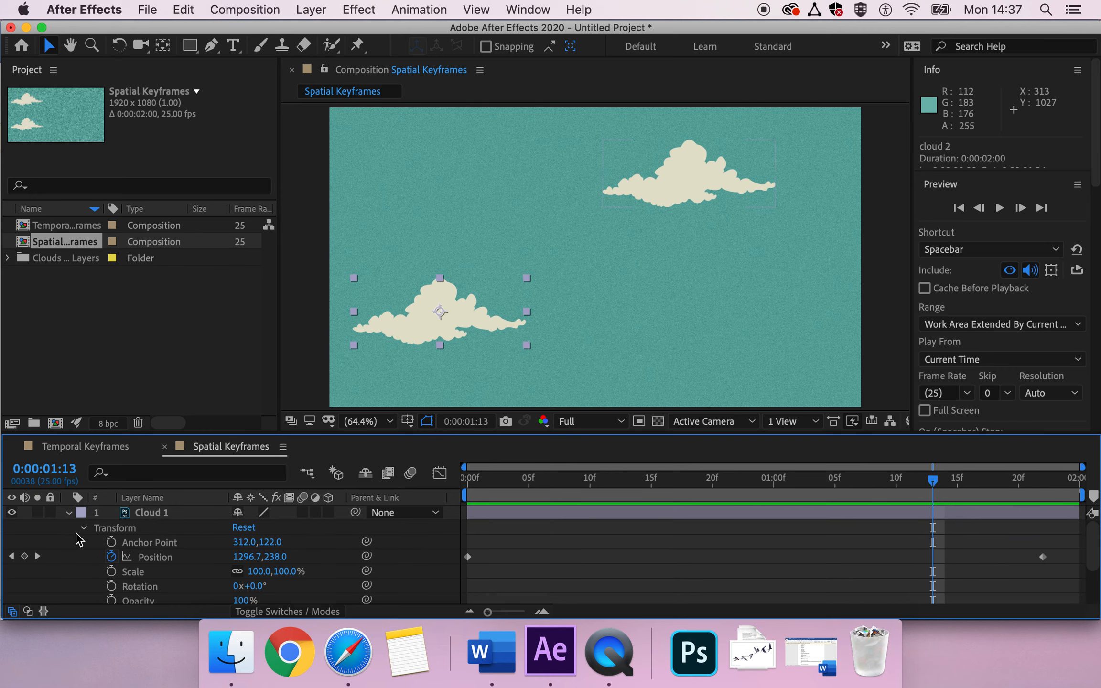
scroll(76, 535, "down", 3)
left_click(81, 567)
scroll(82, 570, "down", 3)
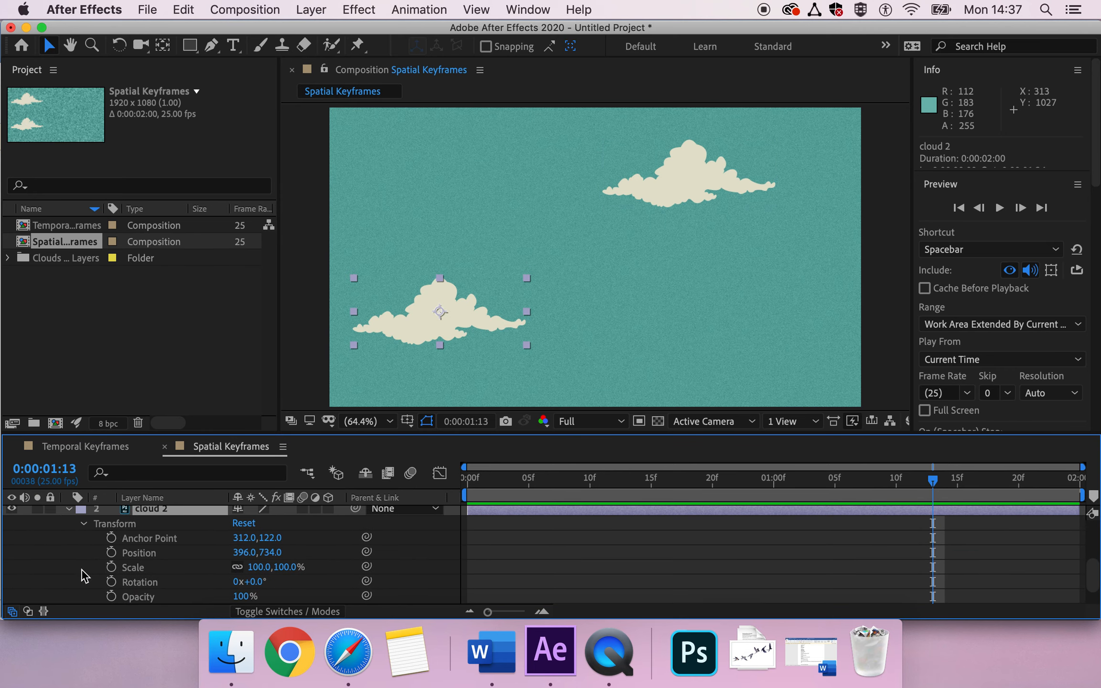
Step: Keyframe cloud 2's Position from 396, 734 at frame 0 to 1522, 734 at 1:21, then preview
left_click(468, 480)
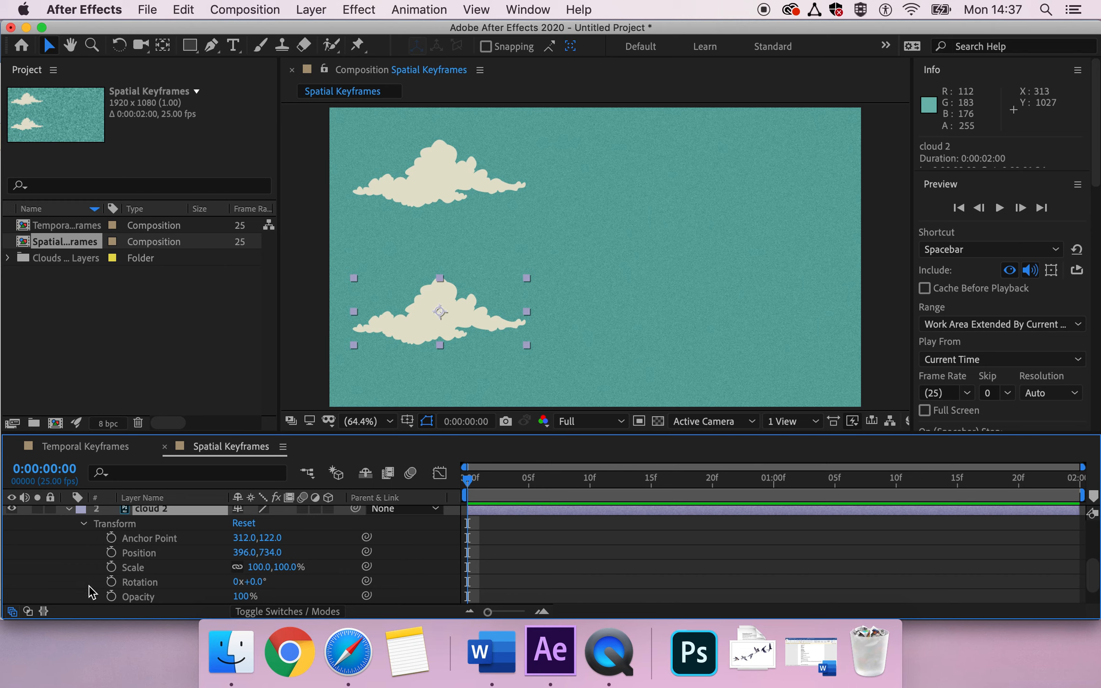
left_click(111, 552)
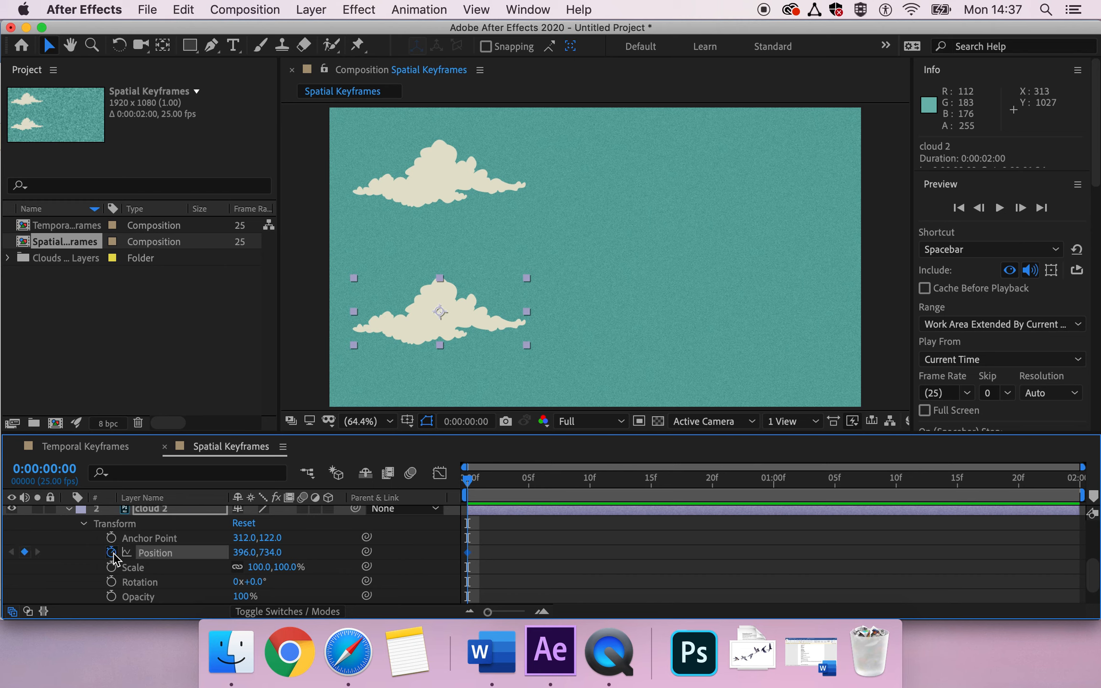
left_click_drag(475, 489, 1032, 519)
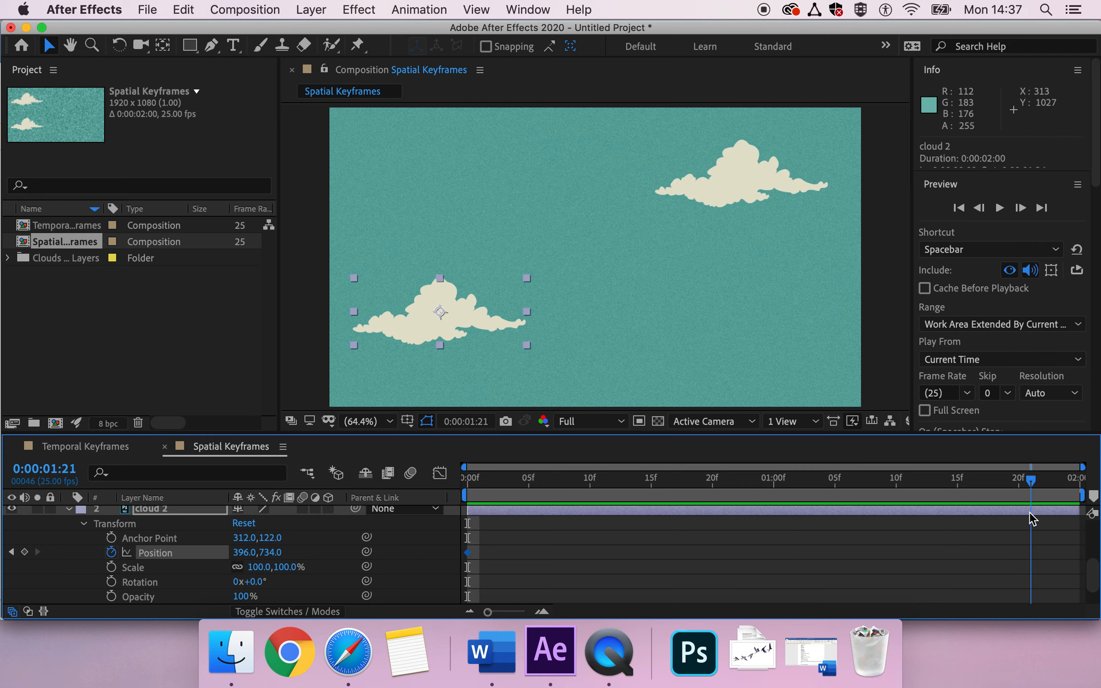
left_click_drag(245, 553, 1096, 548)
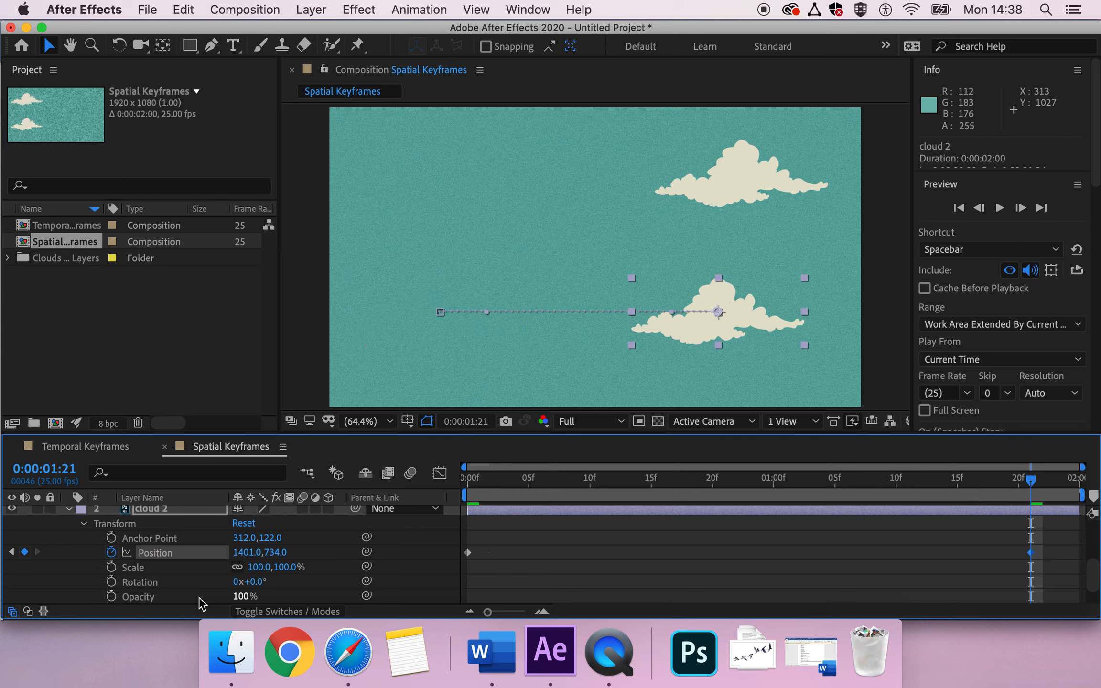
left_click_drag(244, 559, 345, 548)
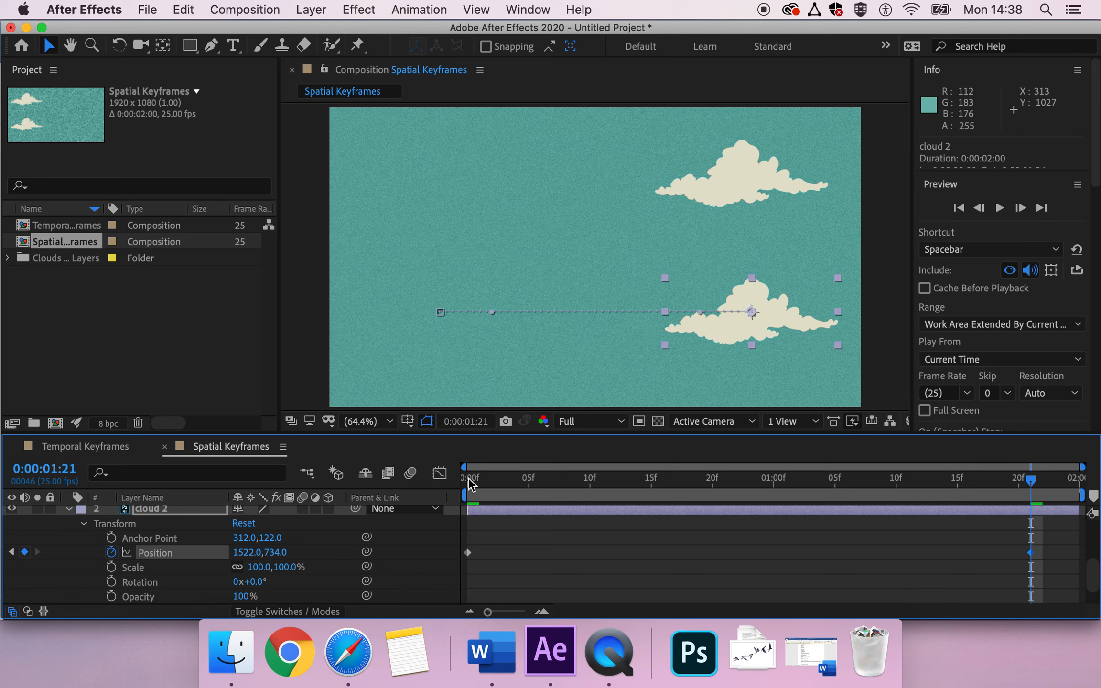
left_click(468, 479)
key("space")
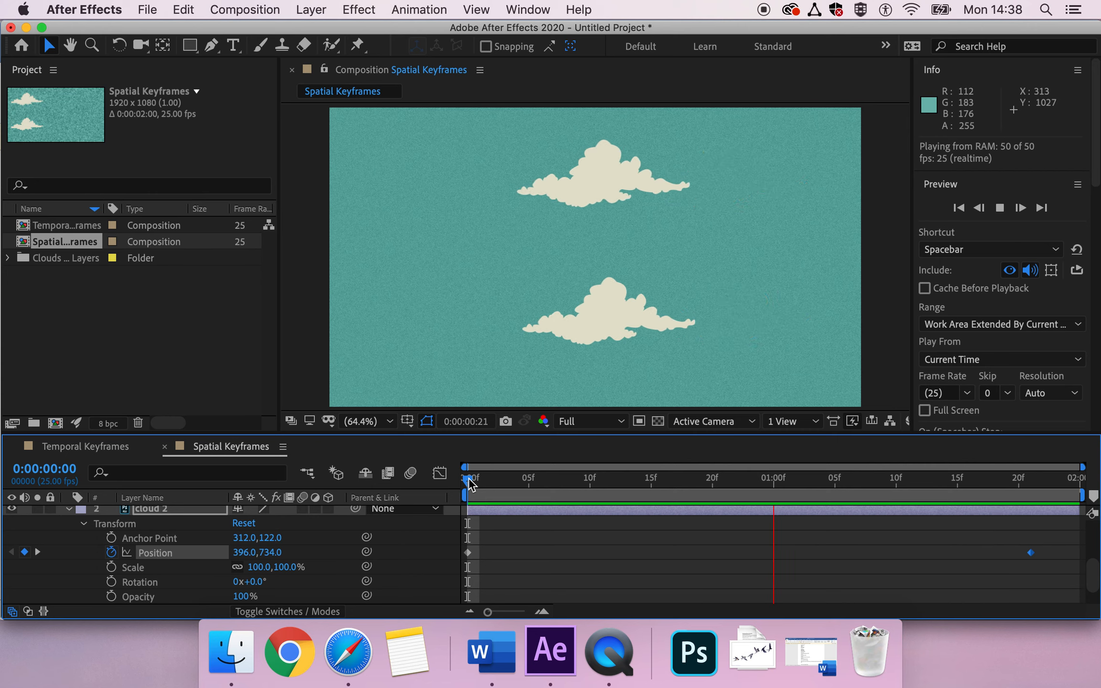
Step: Apply Keyframe Assistant > Easy Ease In to cloud 2's two Position keyframes
left_click(471, 479)
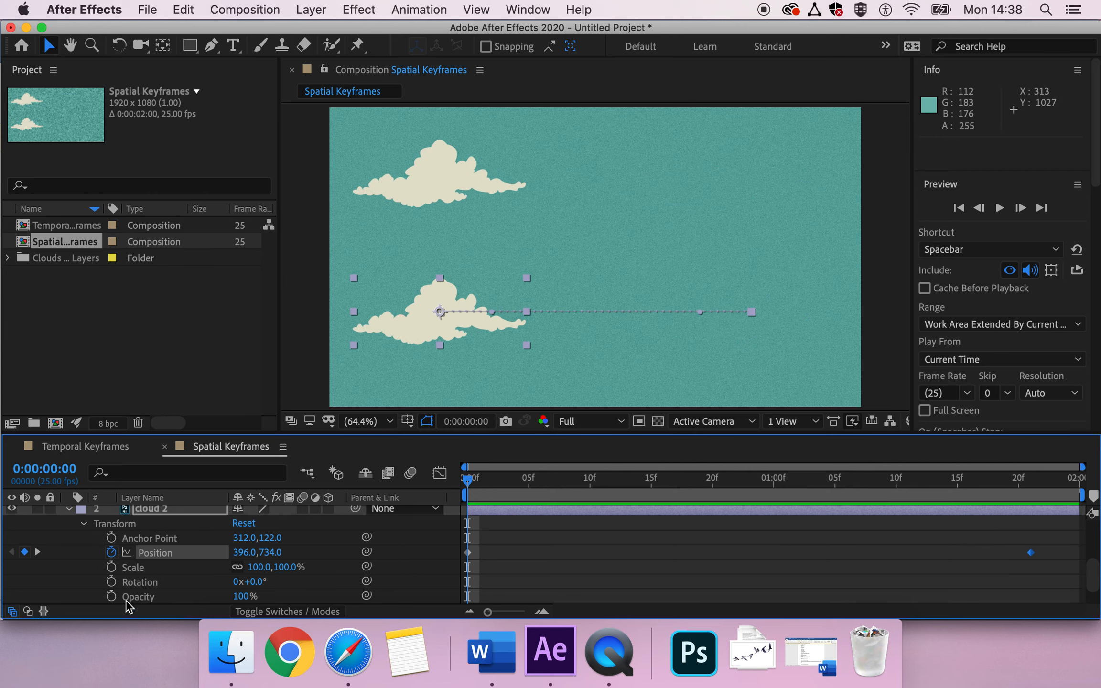
left_click(167, 559)
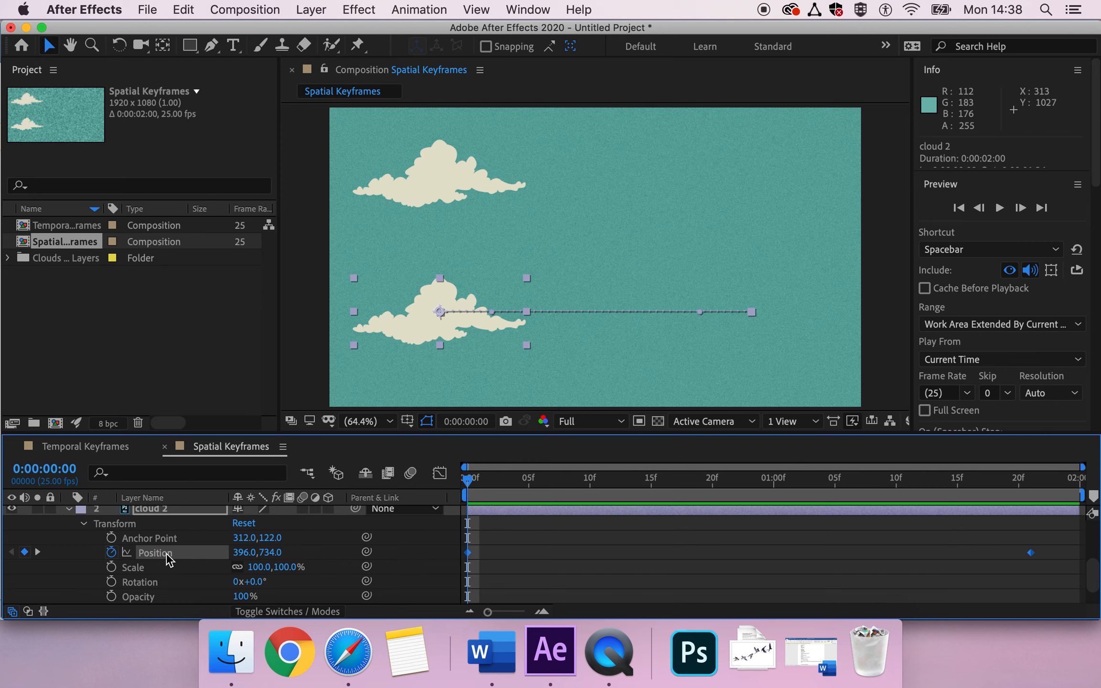
right_click(470, 556)
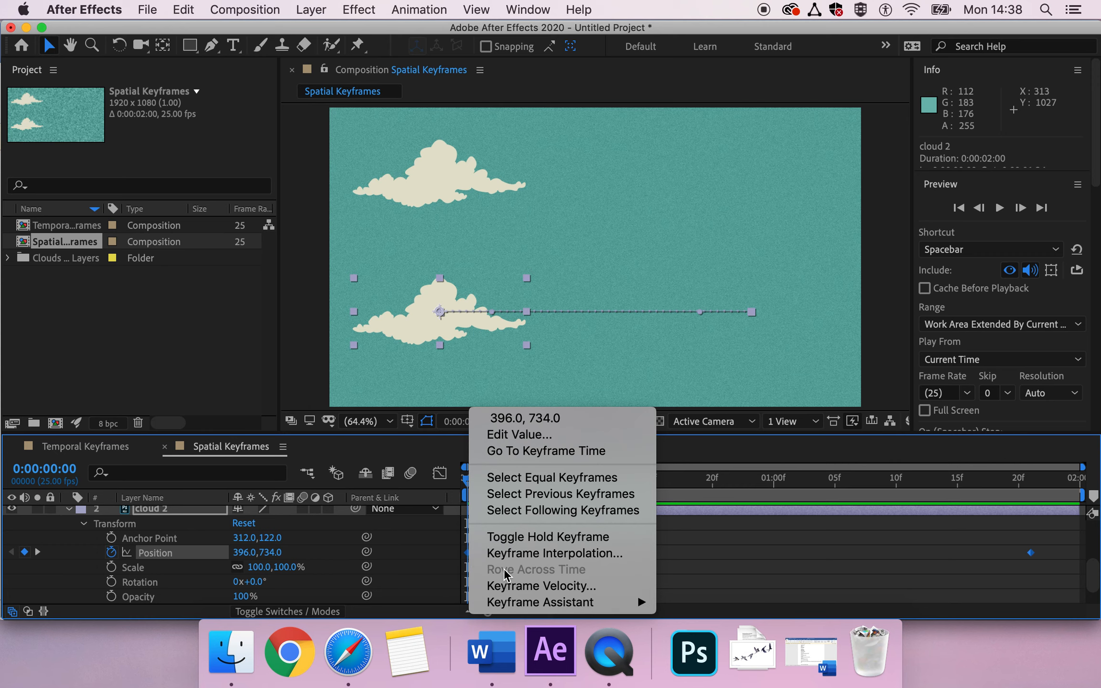
mouse_move(524, 602)
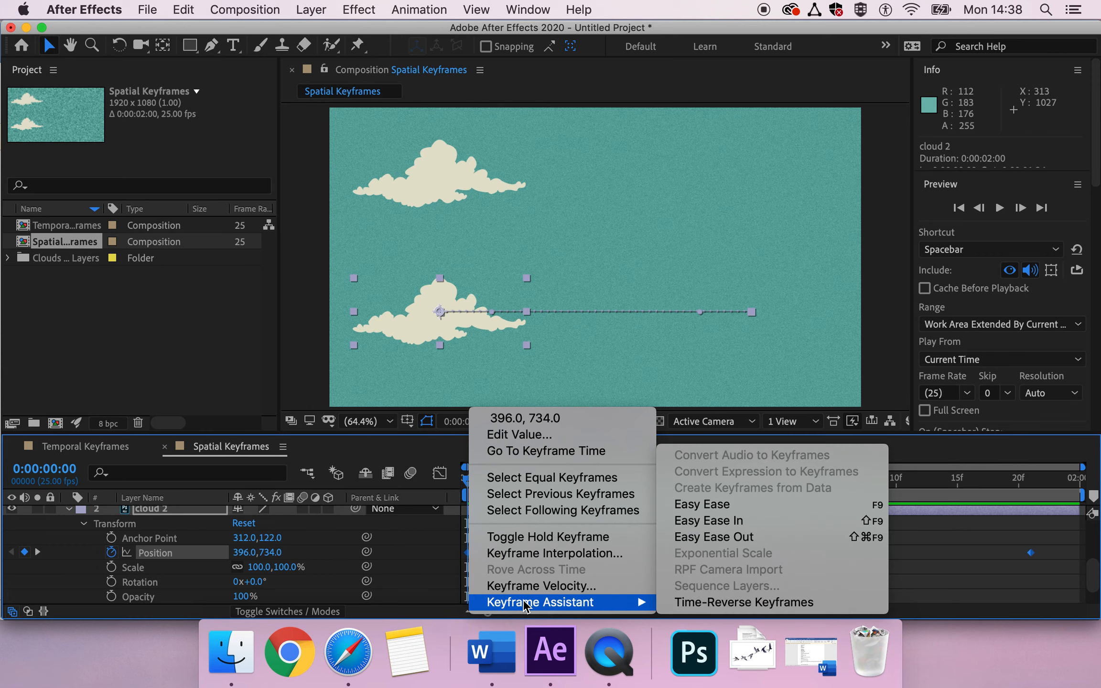
left_click(729, 521)
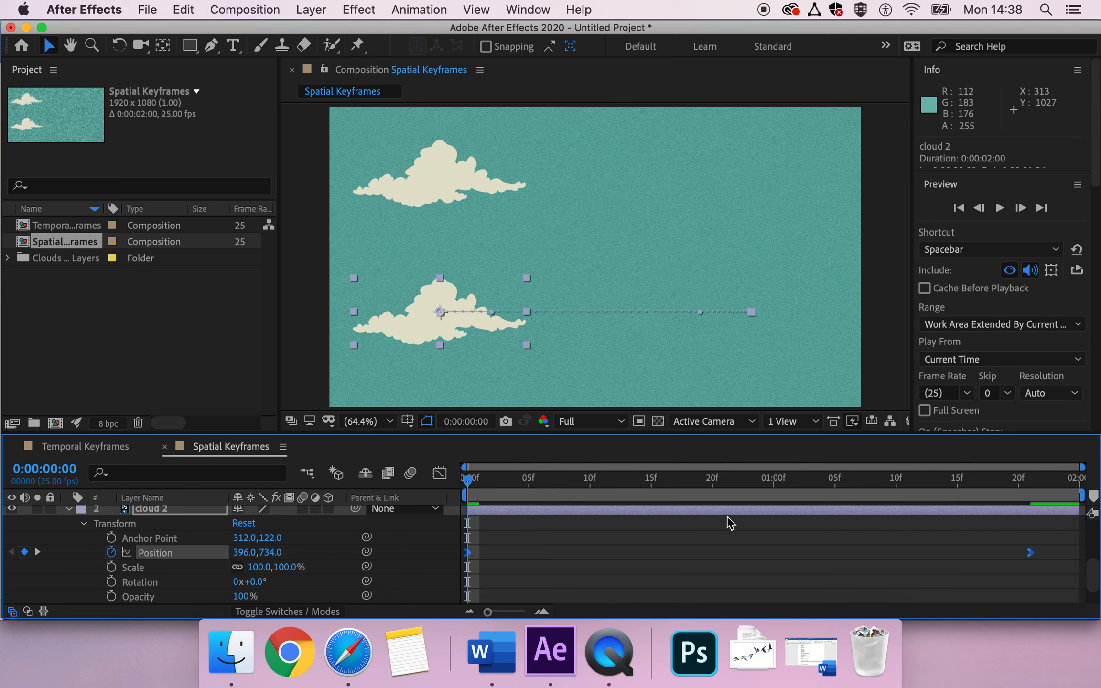
key("space")
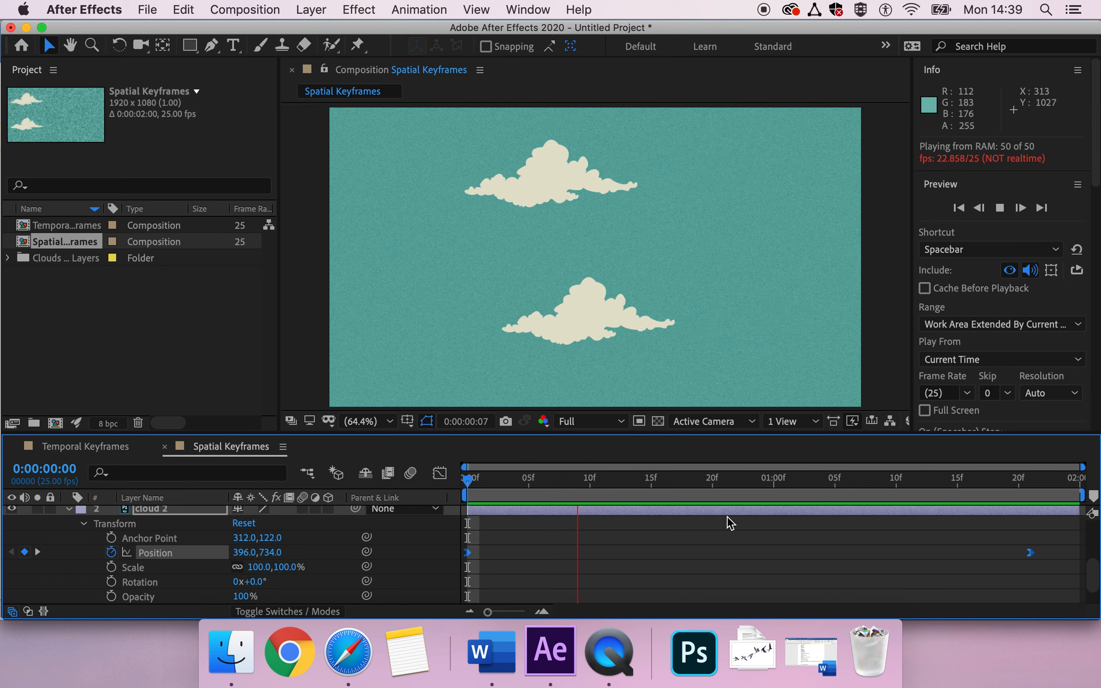
key("space")
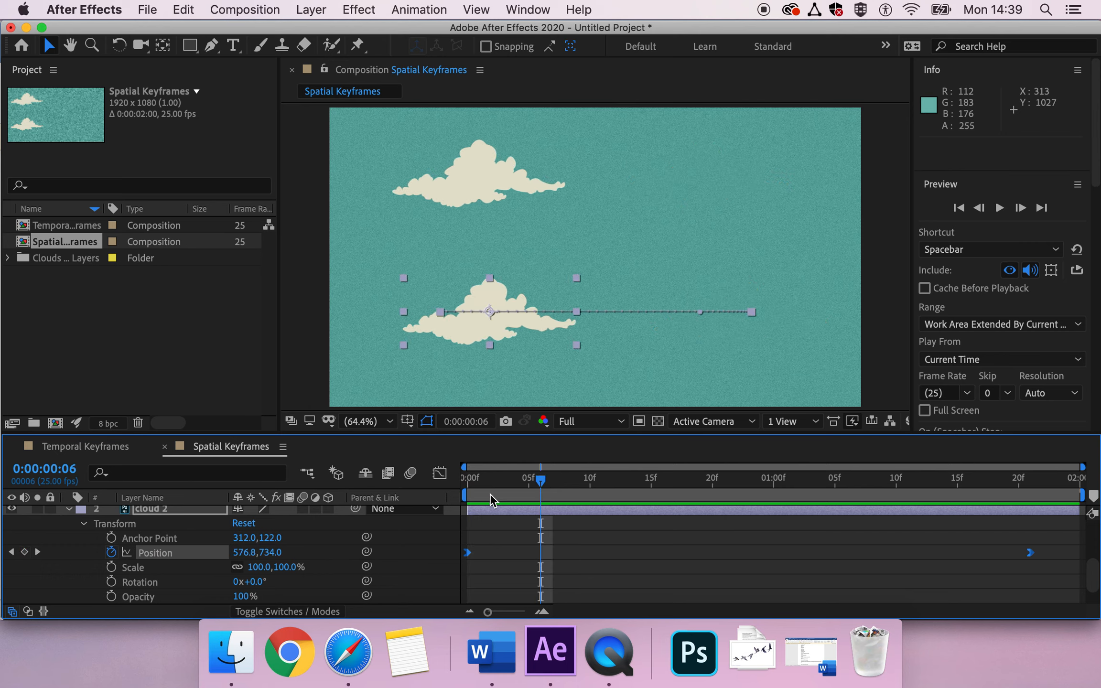
left_click(468, 482)
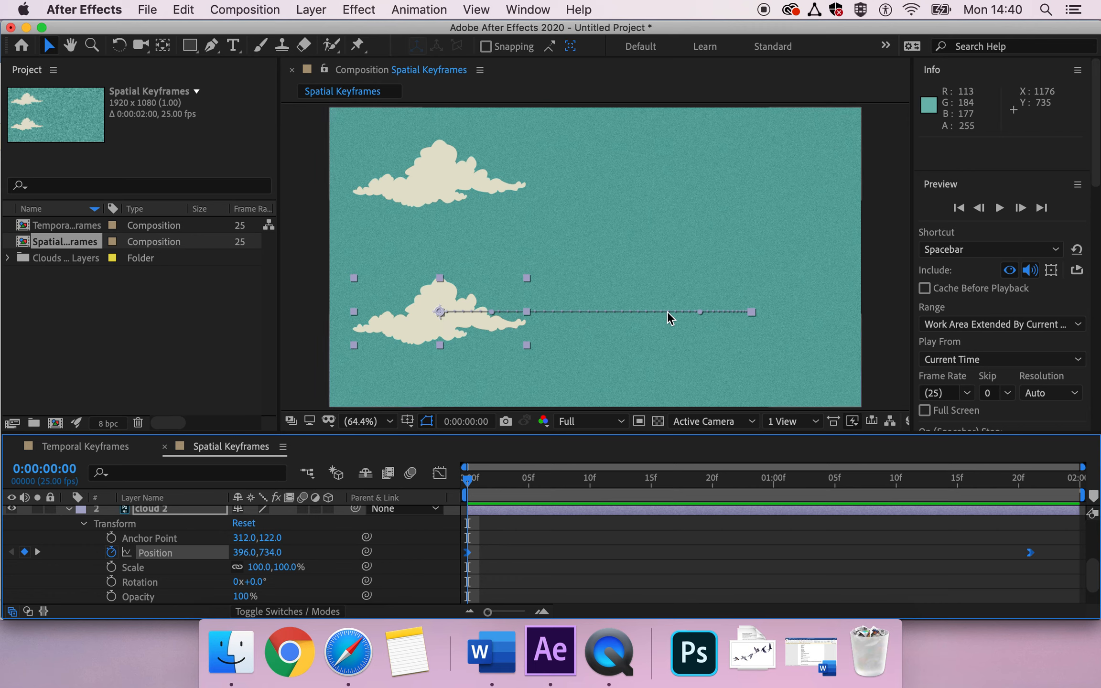
Step: Curve cloud 2's path downward at the start and upward at the end, then preview
left_click(492, 318)
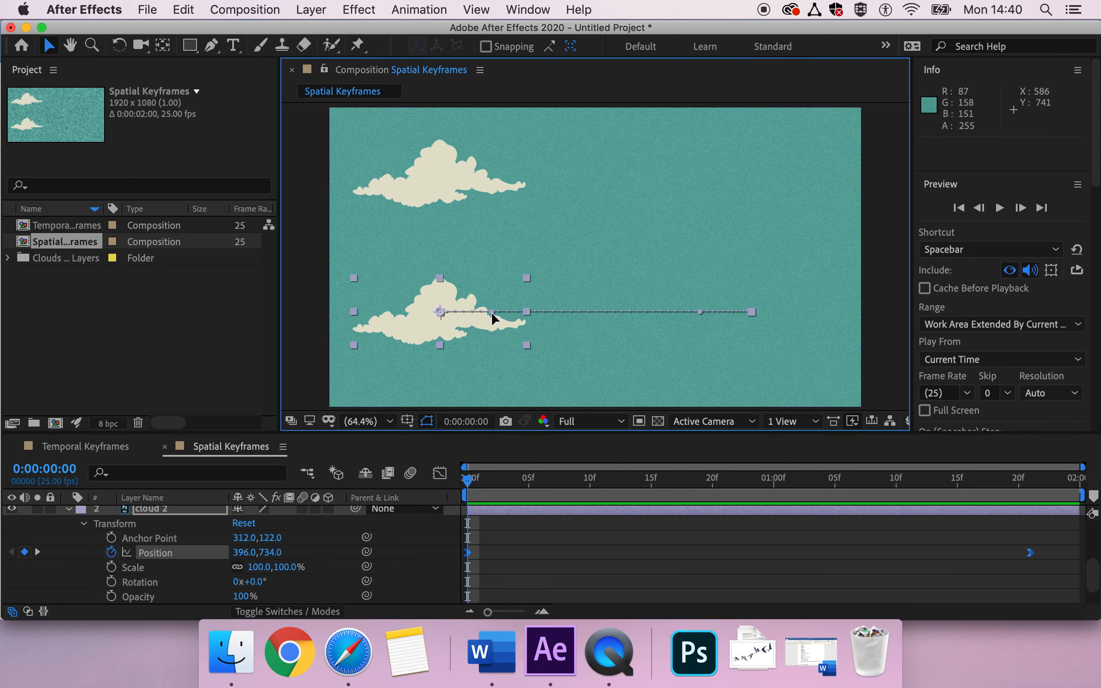
left_click_drag(491, 312, 520, 345)
left_click_drag(700, 313, 678, 304)
left_click_drag(660, 295, 642, 289)
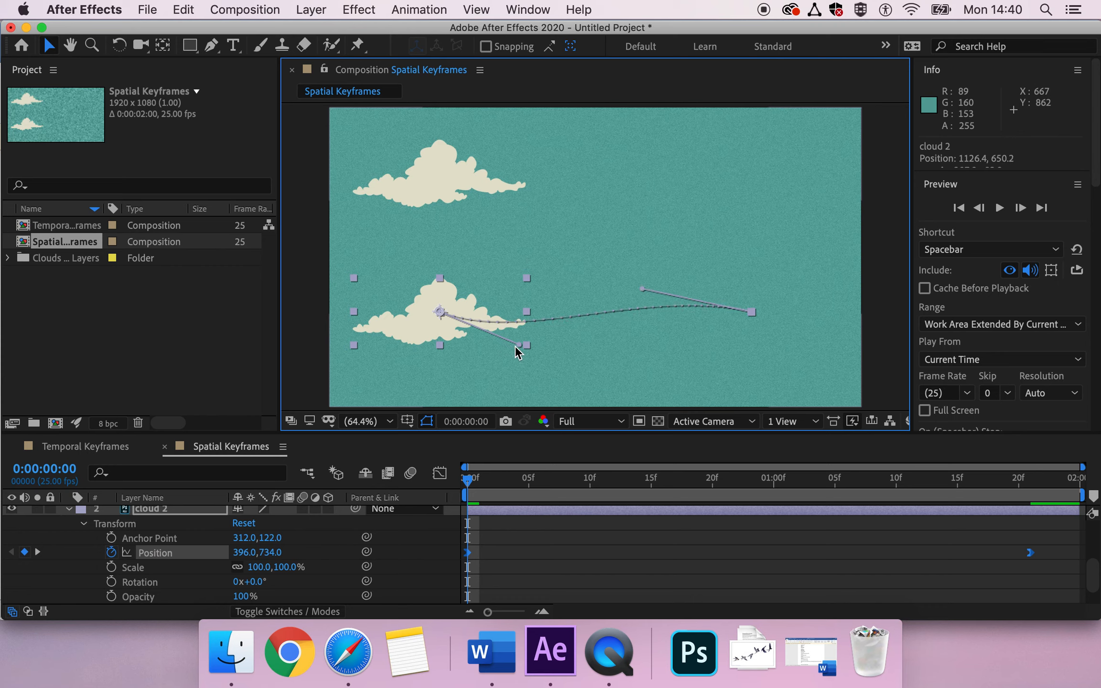
left_click_drag(519, 345, 515, 362)
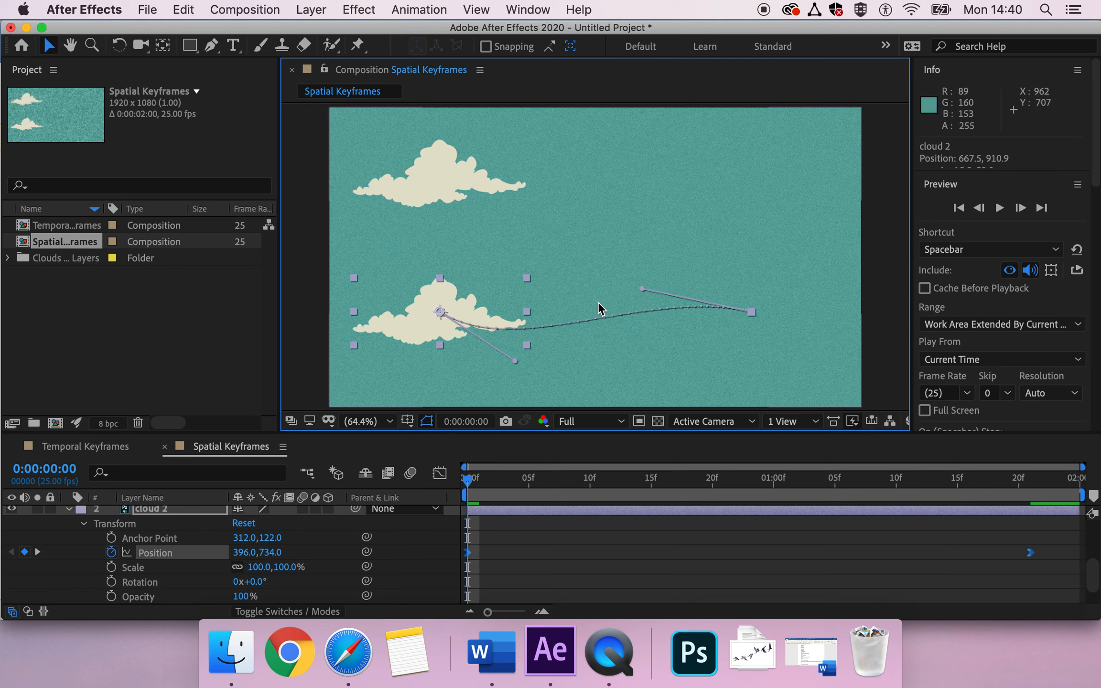
left_click_drag(639, 286, 638, 281)
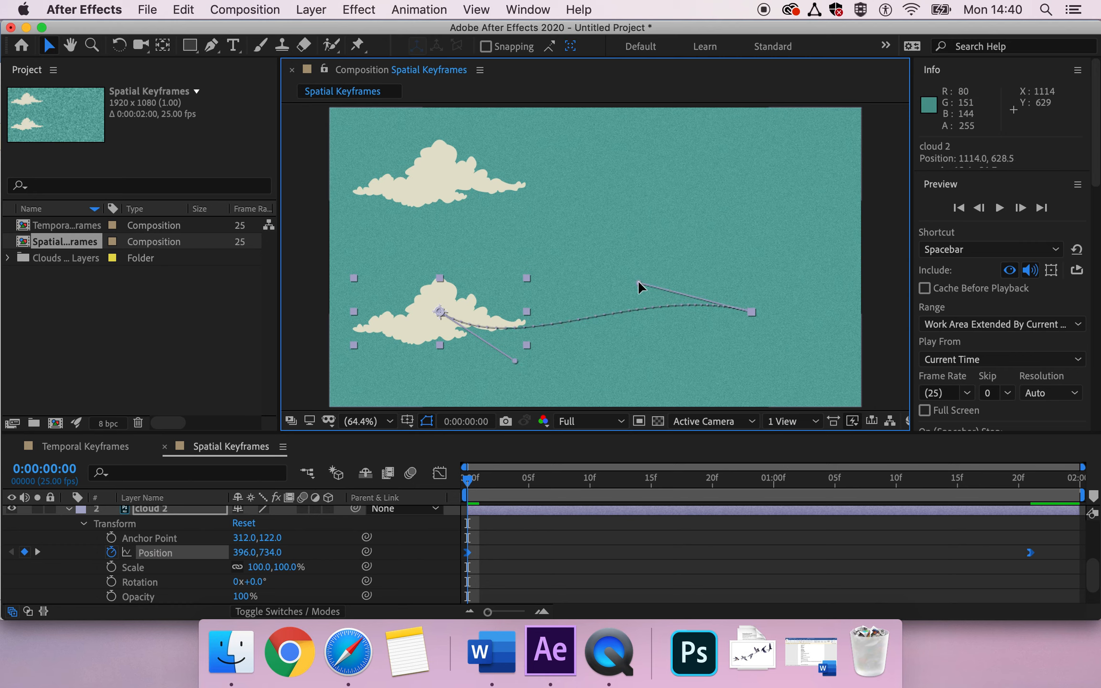
key("space")
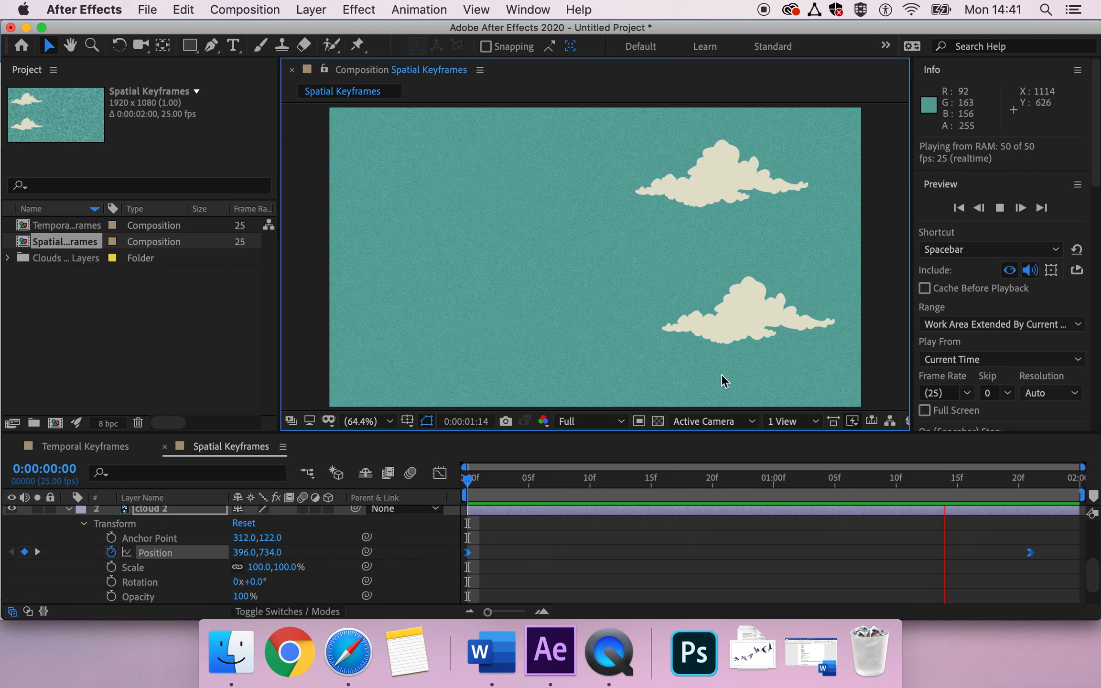
key("space")
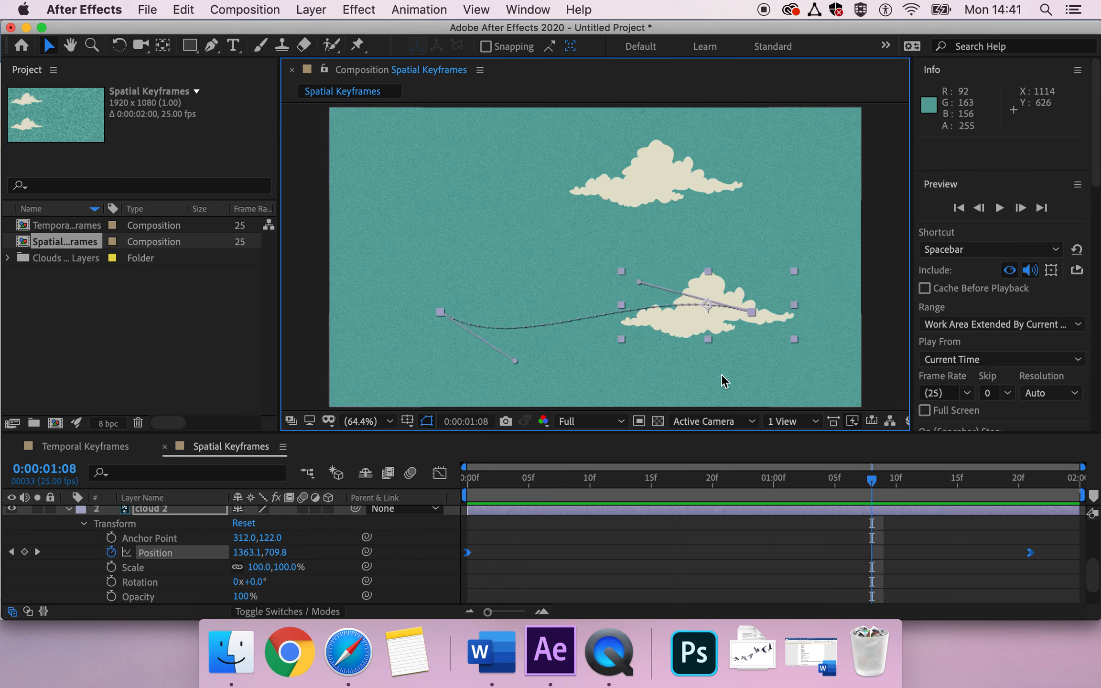
left_click(462, 481)
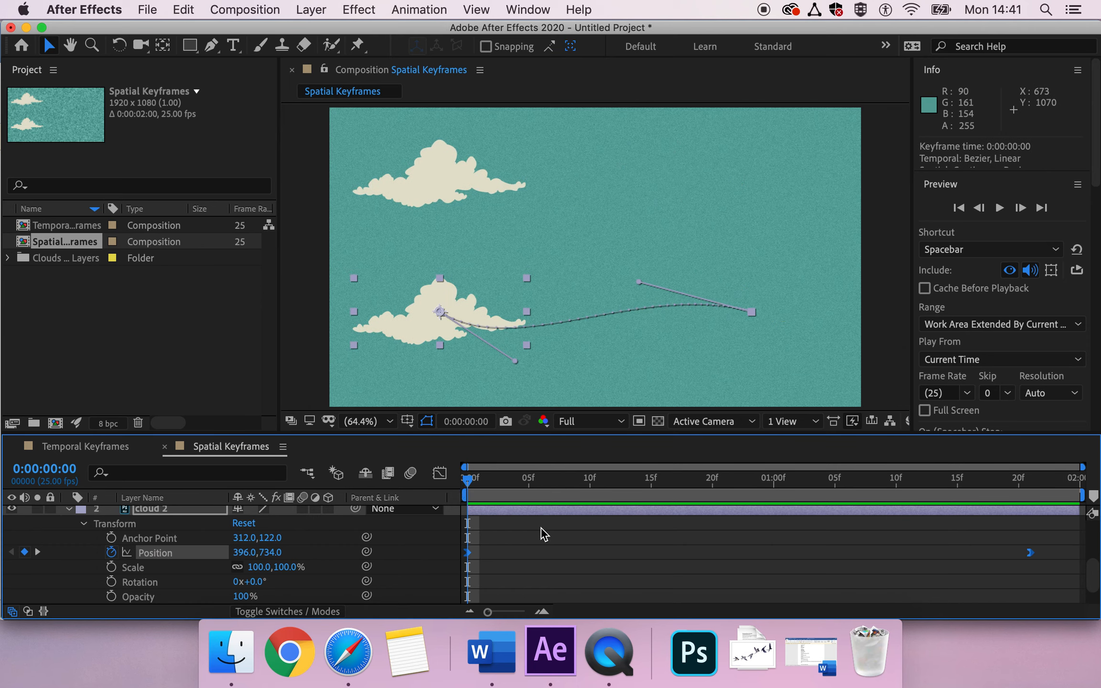